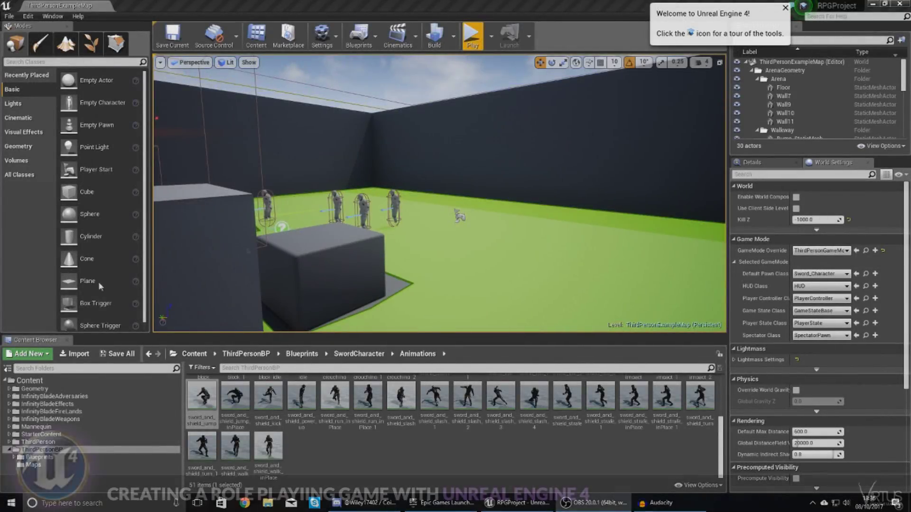
Play the level in the editor, run the sword character around the arena and up the walkway, and stop the session.
{"action": "left_click", "coordinate": [473, 36]}
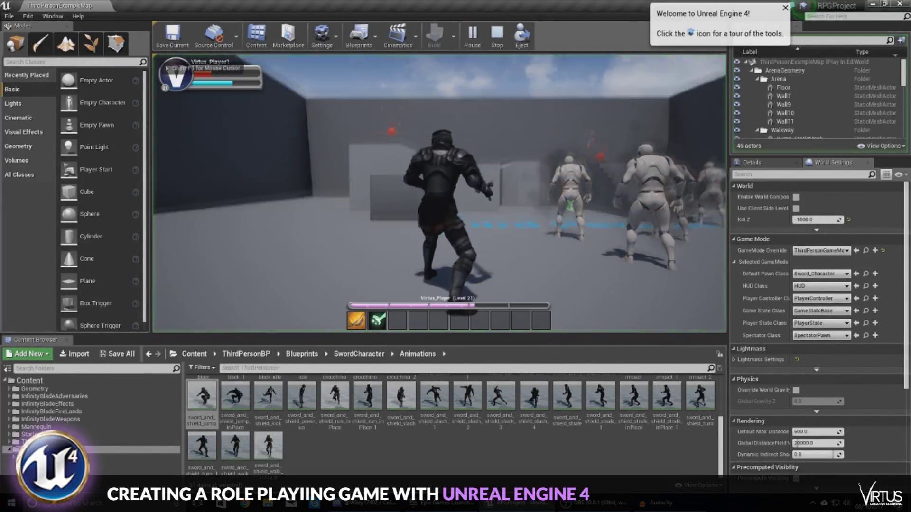
{"action": "key", "text": "a"}
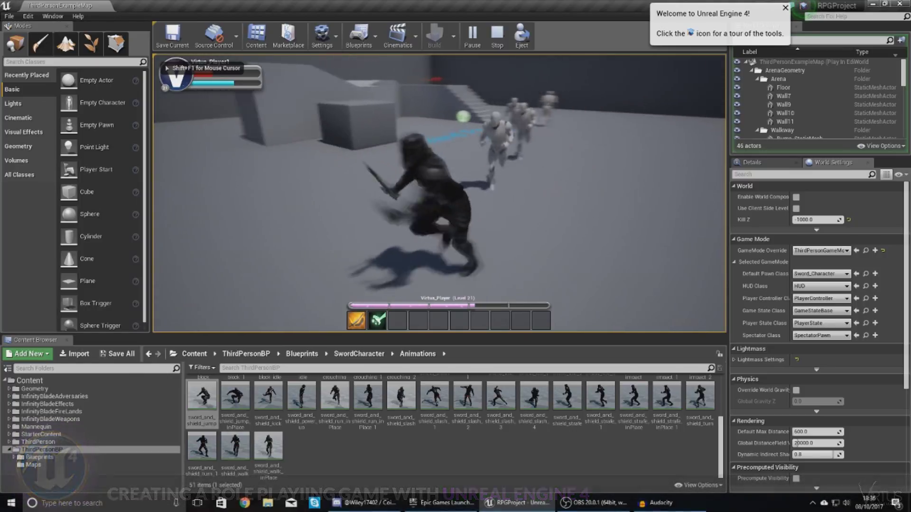
{"action": "key", "text": "w"}
{"action": "key", "text": "w"}
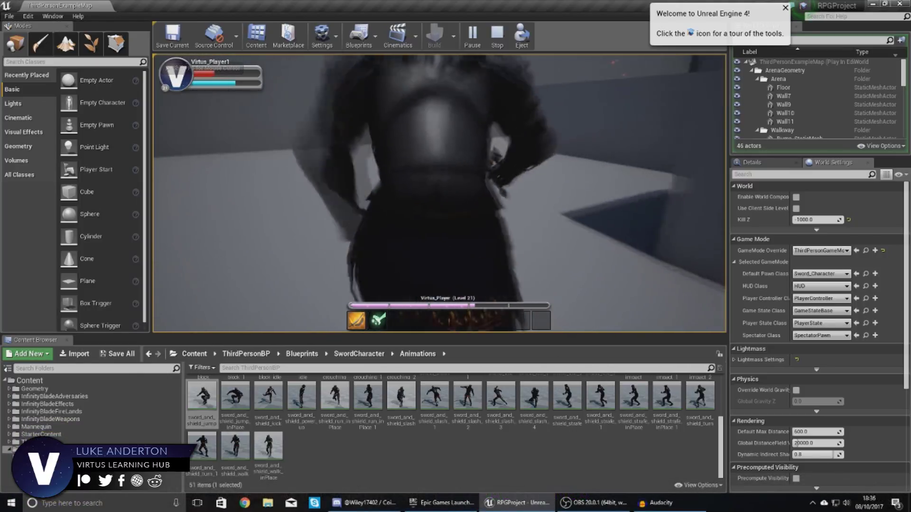
{"action": "key", "text": "w"}
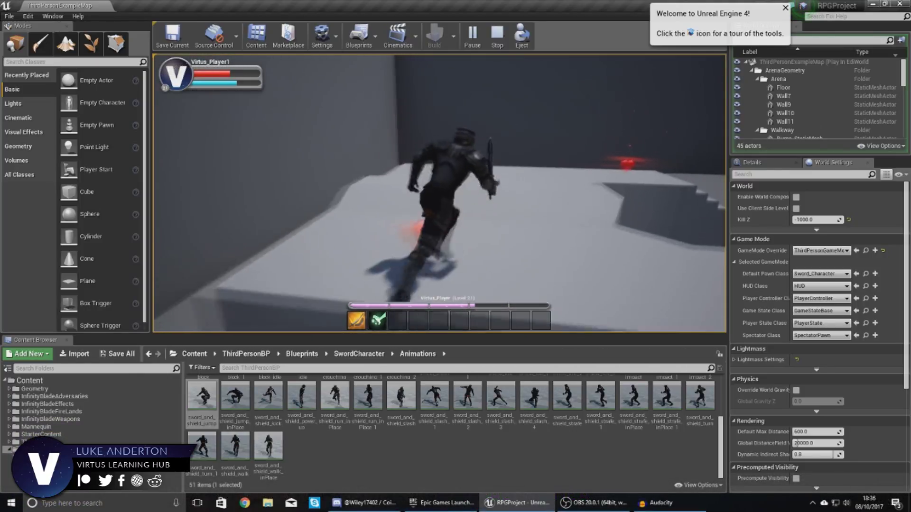
{"action": "key", "text": "w"}
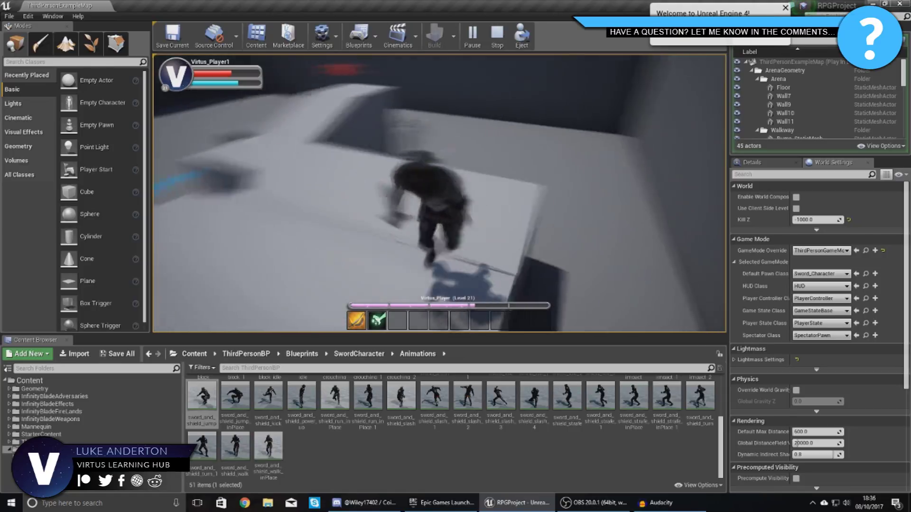
{"action": "key", "text": "w"}
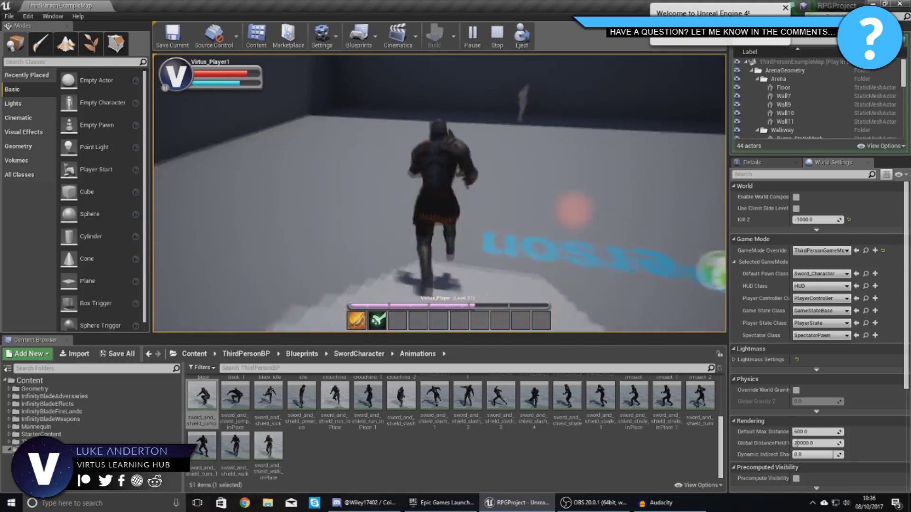
{"action": "key", "text": "w"}
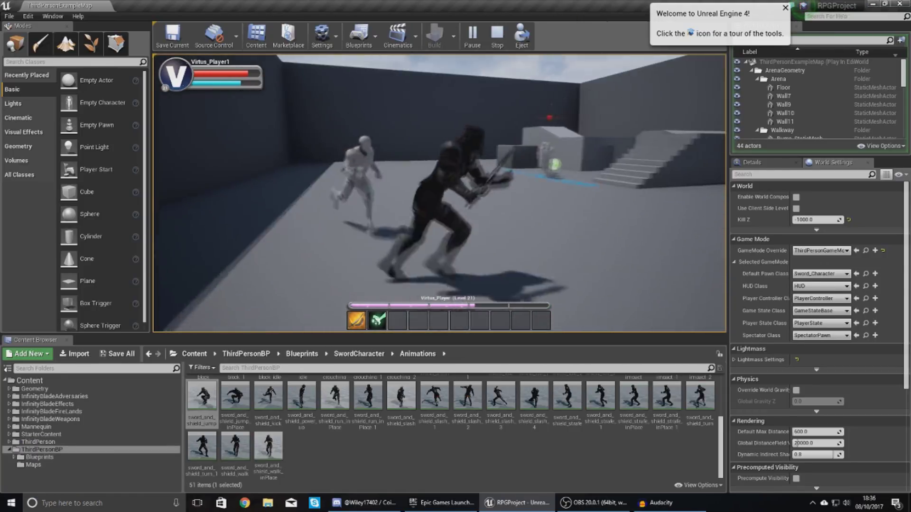
{"action": "key", "text": "w"}
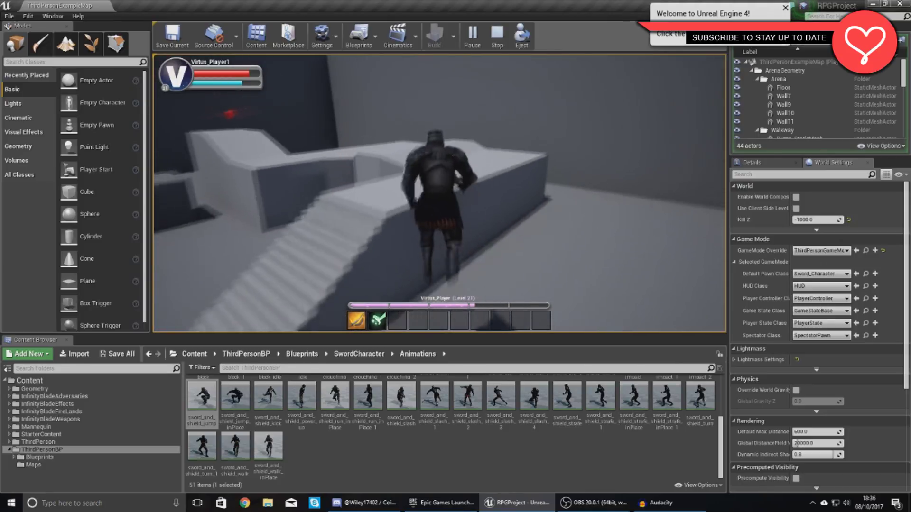
{"action": "key", "text": "w"}
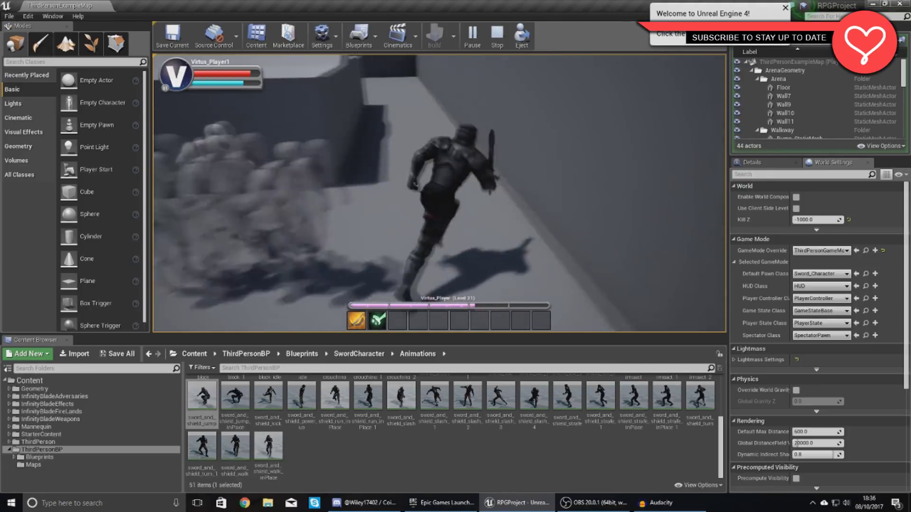
{"action": "key", "text": "w"}
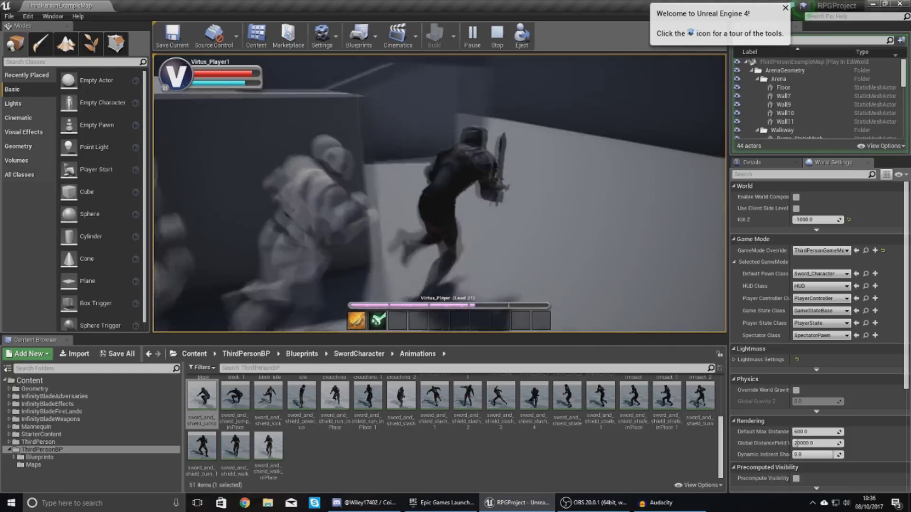
{"action": "key", "text": "w"}
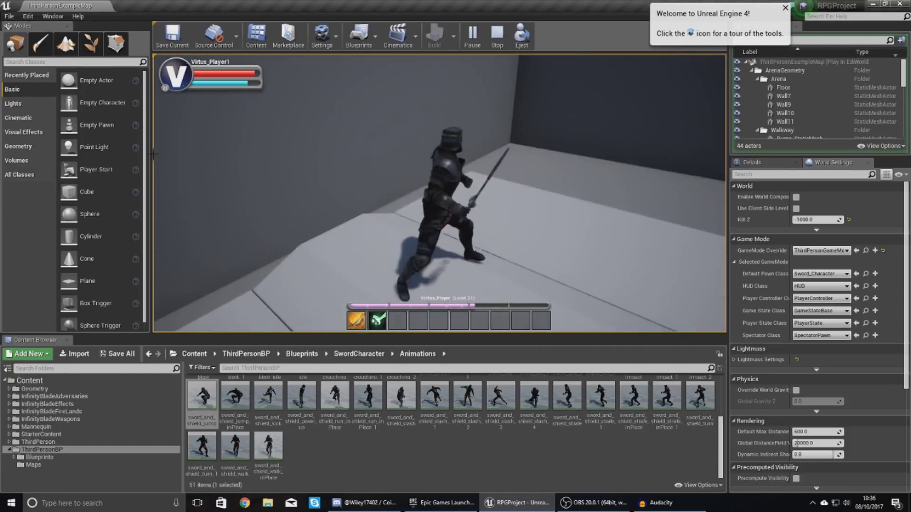
{"action": "key", "text": "Escape"}
Open the Sword_AnimBP animation blueprint from the ThirdPersonBP/Blueprints/SwordCharacter folder.
{"action": "left_click", "coordinate": [40, 451]}
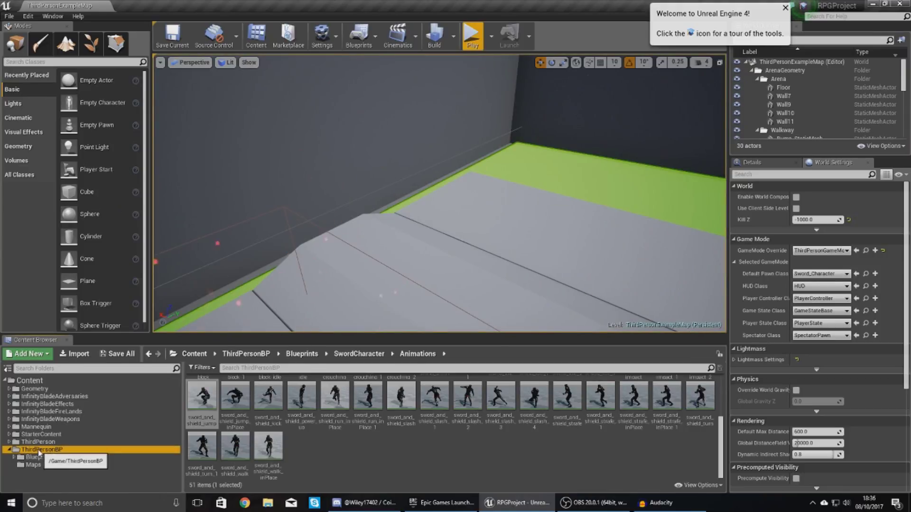
{"action": "left_click", "coordinate": [47, 459]}
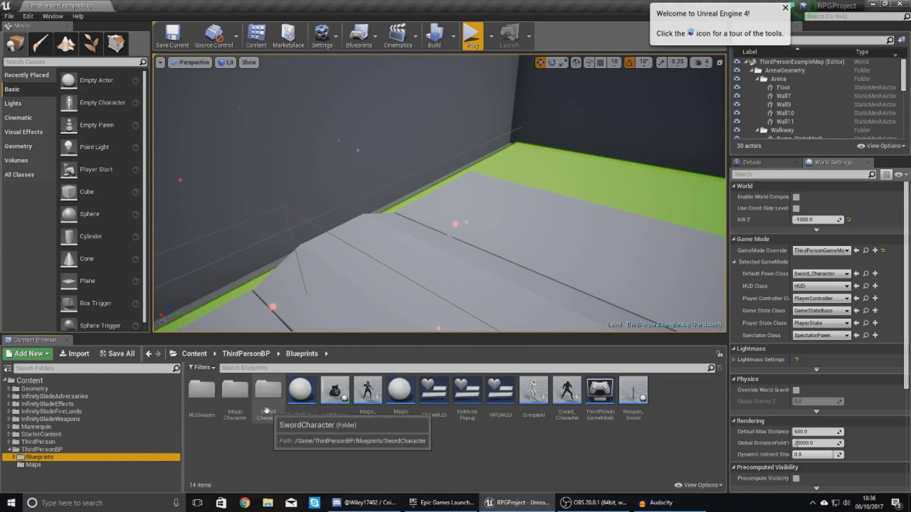
{"action": "double_click", "coordinate": [268, 391]}
{"action": "mouse_move", "coordinate": [568, 390]}
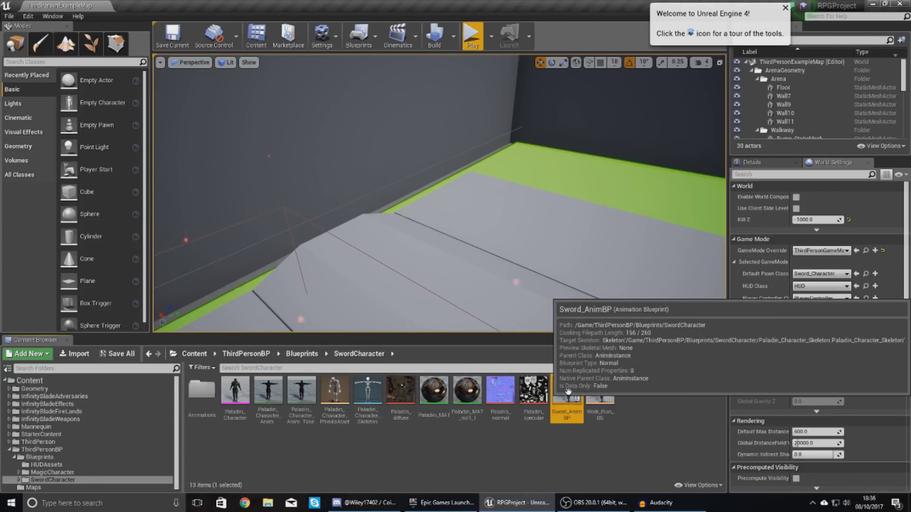
{"action": "double_click", "coordinate": [568, 390]}
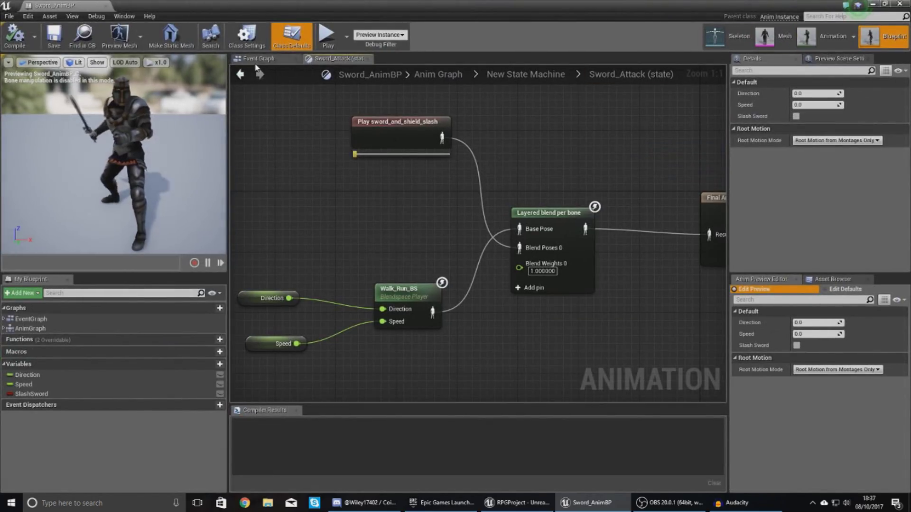
Go up to the New State Machine graph and examine the Movement and Sword_Attack states.
{"action": "left_click", "coordinate": [258, 59]}
{"action": "left_click", "coordinate": [334, 59]}
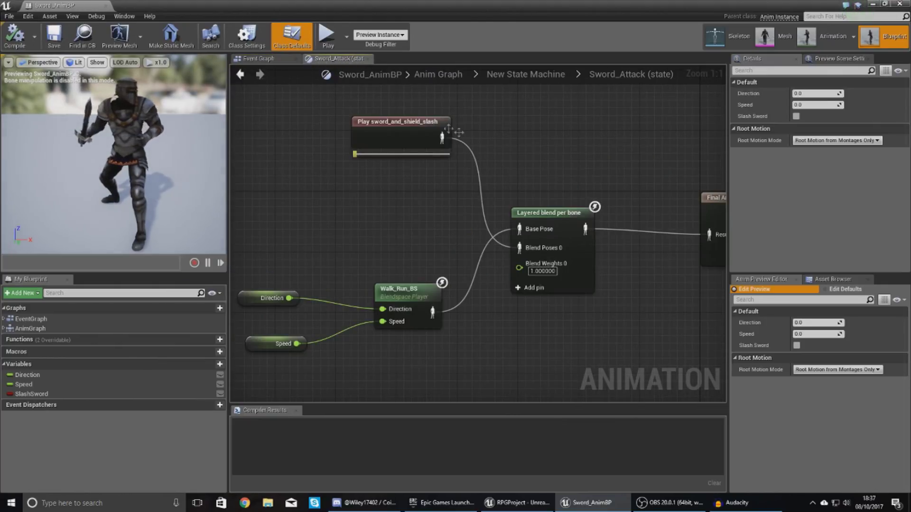
{"action": "left_click", "coordinate": [524, 76]}
{"action": "right_click_drag", "start_coordinate": [526, 263], "coordinate": [479, 237]}
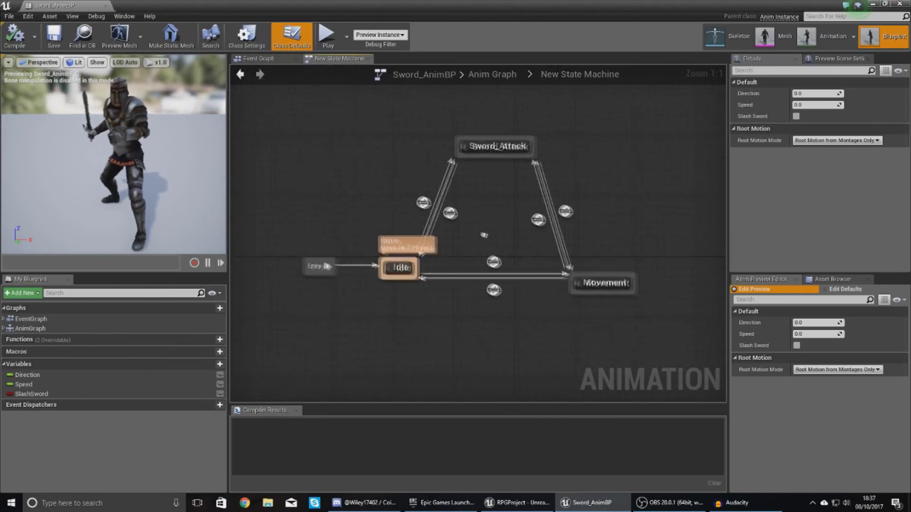
{"action": "left_click", "coordinate": [626, 283]}
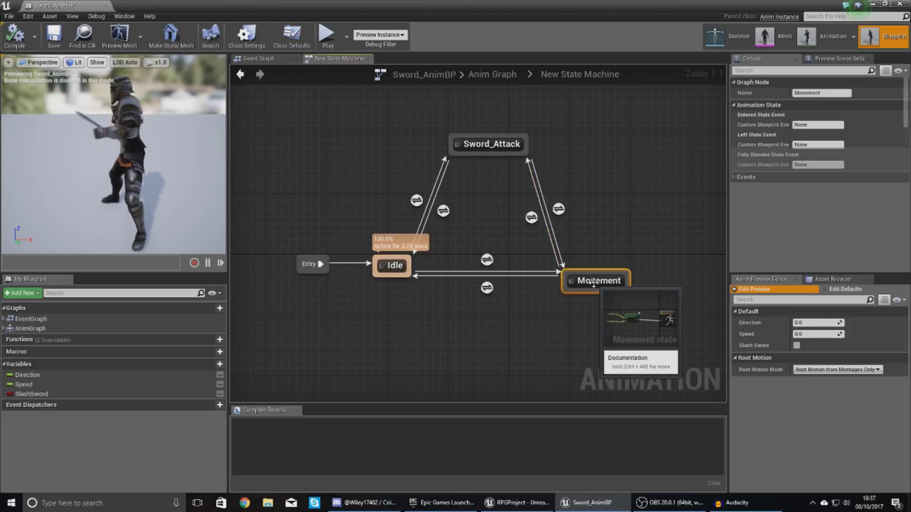
{"action": "left_click", "coordinate": [481, 144]}
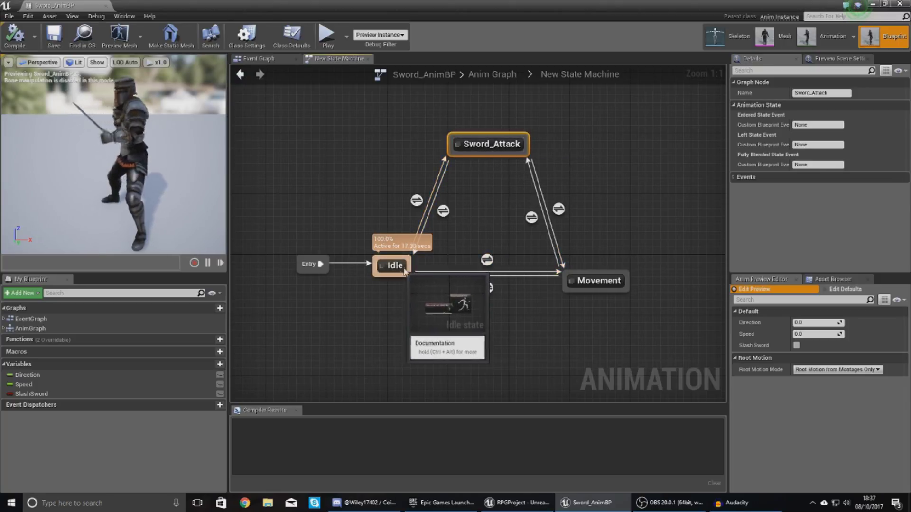
{"action": "left_click_drag", "start_coordinate": [568, 279], "coordinate": [479, 219]}
{"action": "left_click", "coordinate": [478, 211]}
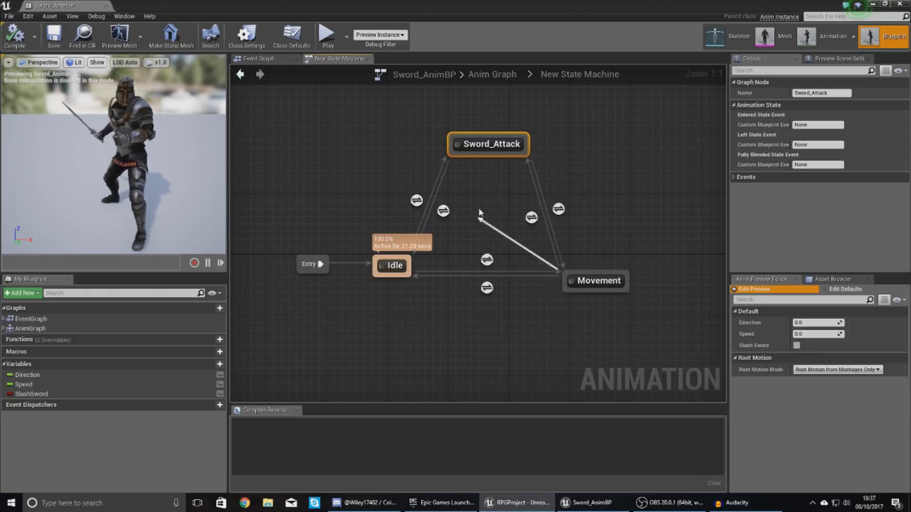
{"action": "left_click", "coordinate": [481, 212]}
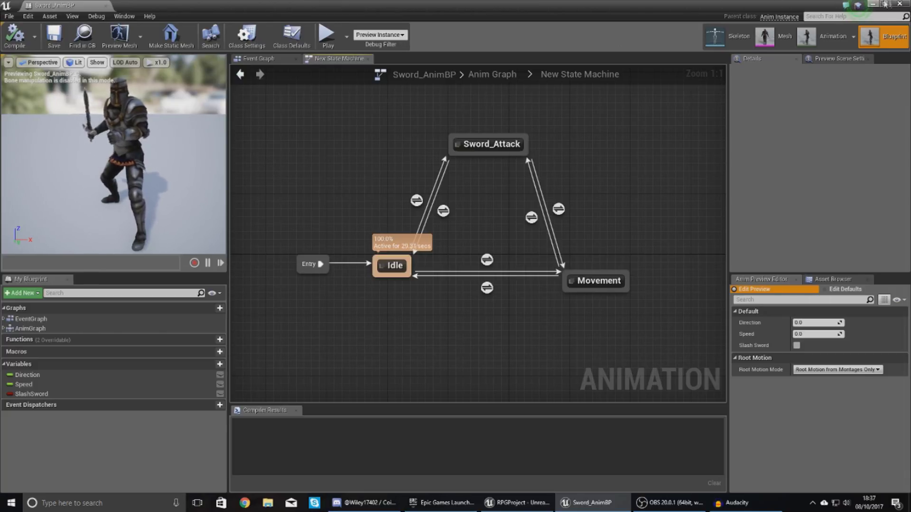
Close the animation blueprint and open the sword_and_shield_jump animation from SwordCharacter's Animations folder.
{"action": "left_click", "coordinate": [901, 4]}
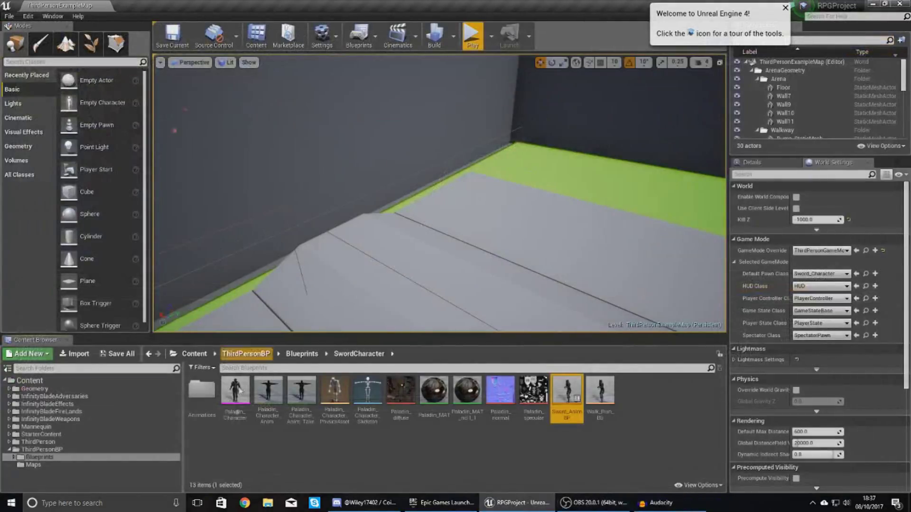
{"action": "double_click", "coordinate": [198, 398]}
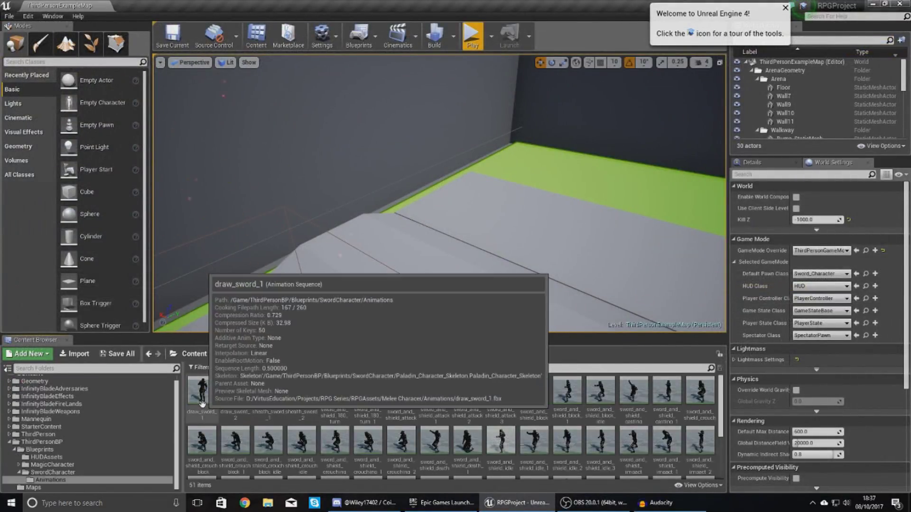
{"action": "scroll", "coordinate": [218, 412], "scroll_direction": "down", "scroll_amount": 1}
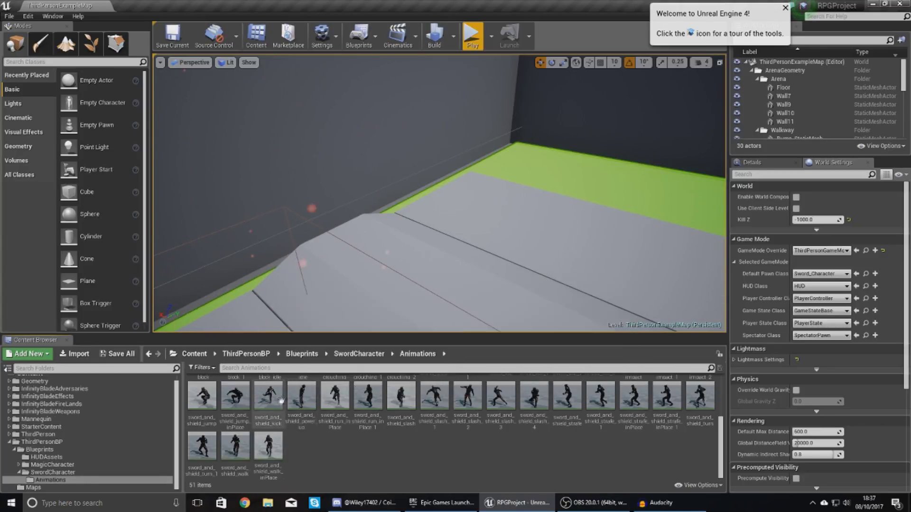
{"action": "scroll", "coordinate": [237, 408], "scroll_direction": "up", "scroll_amount": 1}
{"action": "left_click", "coordinate": [207, 416]}
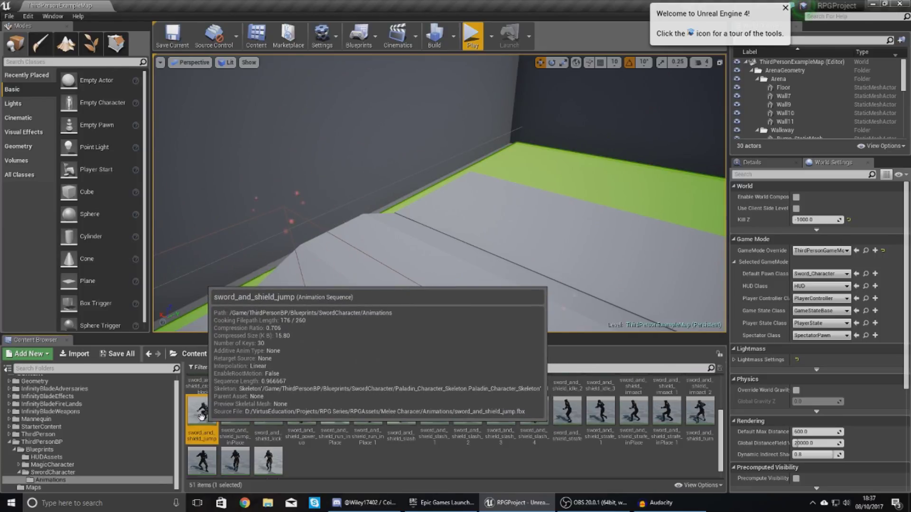
{"action": "double_click", "coordinate": [201, 416]}
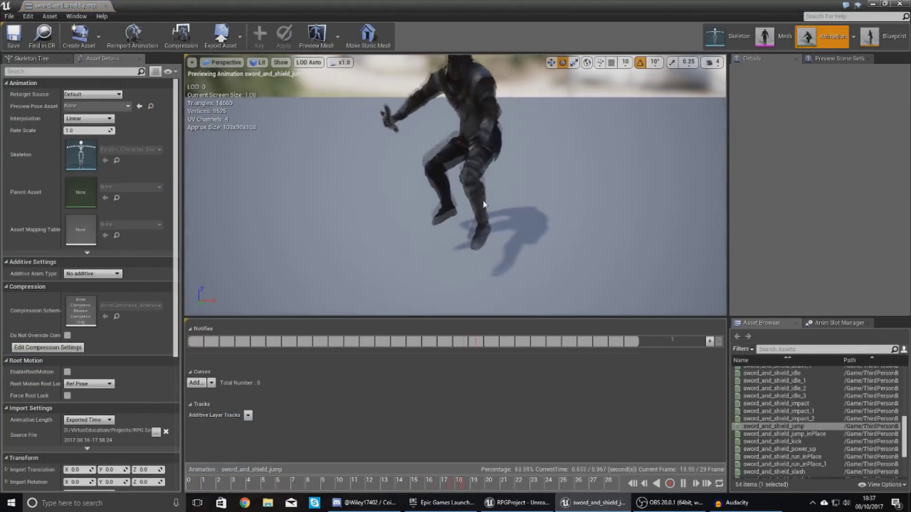
Examine the jump animation's preview from different angles and close its editor.
{"action": "mouse_move", "coordinate": [479, 223]}
{"action": "right_mouse_down"}
{"action": "mouse_move", "coordinate": [541, 209]}
{"action": "mouse_move", "coordinate": [607, 214]}
{"action": "mouse_move", "coordinate": [427, 237]}
{"action": "mouse_move", "coordinate": [479, 224]}
{"action": "right_mouse_up"}
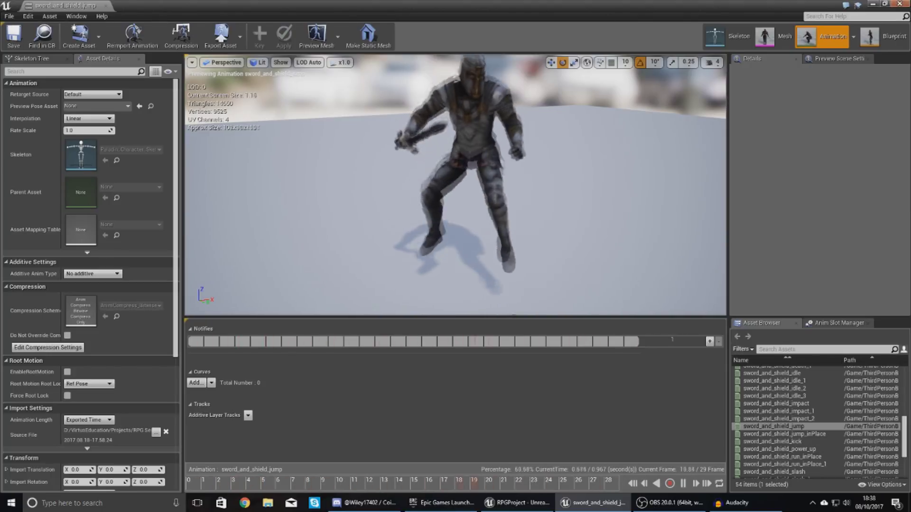
{"action": "right_click_drag", "start_coordinate": [495, 150], "coordinate": [522, 154]}
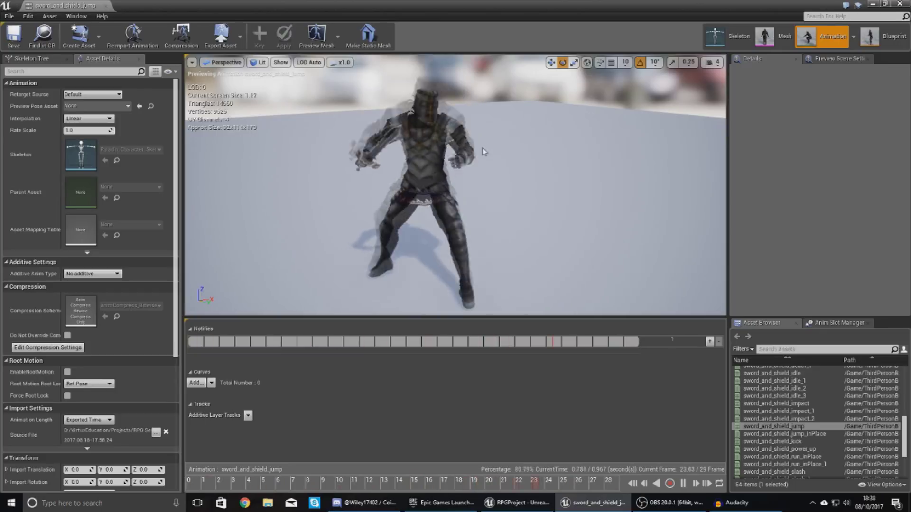
{"action": "left_click", "coordinate": [907, 4]}
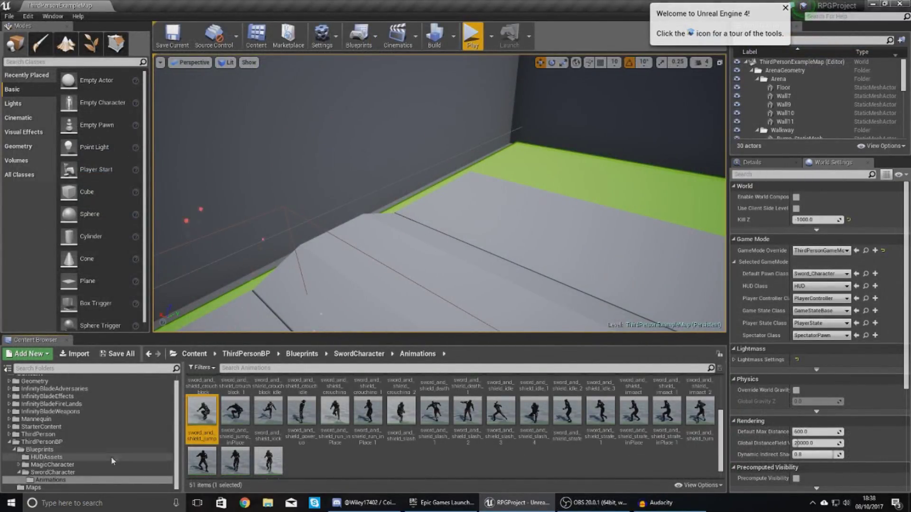
Reopen Sword_AnimBP from the SwordCharacter folder and show its Event Graph.
{"action": "left_click", "coordinate": [52, 472]}
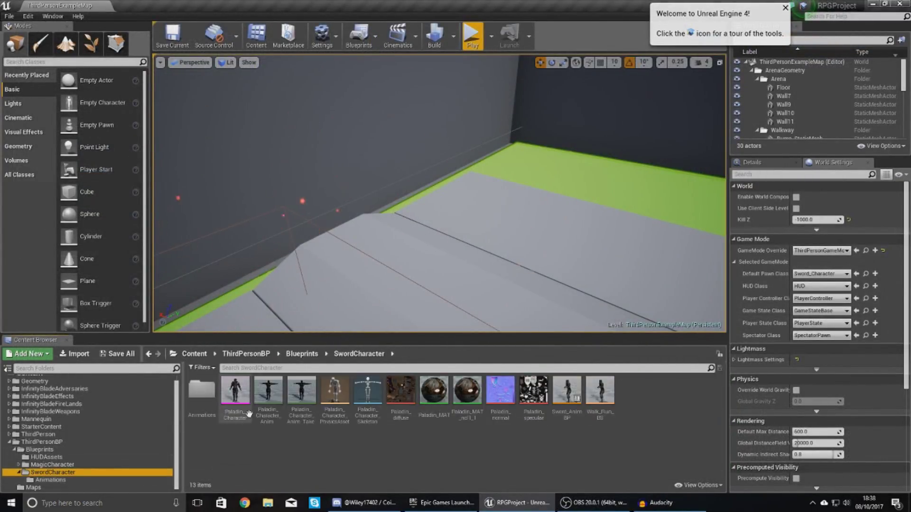
{"action": "double_click", "coordinate": [565, 392]}
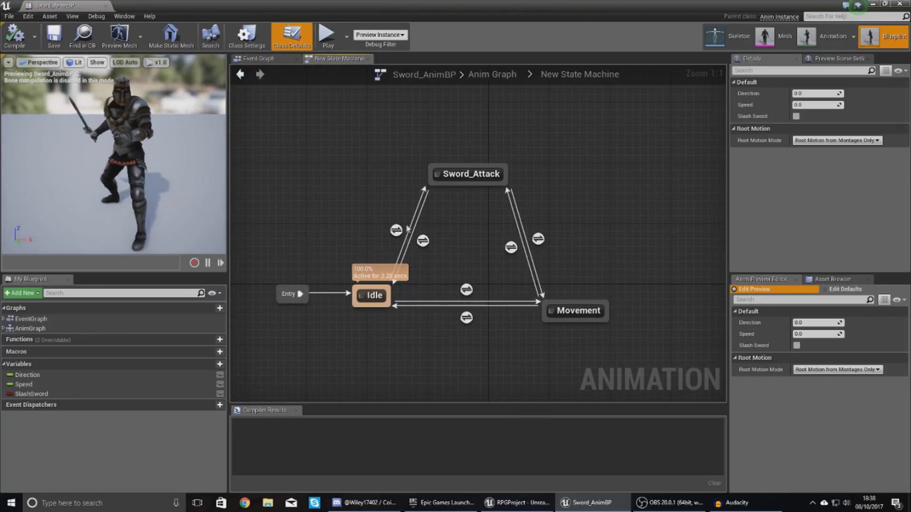
{"action": "left_click", "coordinate": [259, 58]}
Add a Get Character Movement node fed by the As Sword Character output of the Cast To Sword_Character node.
{"action": "right_click_drag", "start_coordinate": [476, 234], "coordinate": [649, 233]}
{"action": "scroll", "coordinate": [398, 242], "scroll_direction": "down", "scroll_amount": 2}
{"action": "scroll", "coordinate": [330, 232], "scroll_direction": "up", "scroll_amount": 4}
{"action": "left_click_drag", "start_coordinate": [350, 232], "coordinate": [570, 278]}
{"action": "type", "text": "get character movemen"}
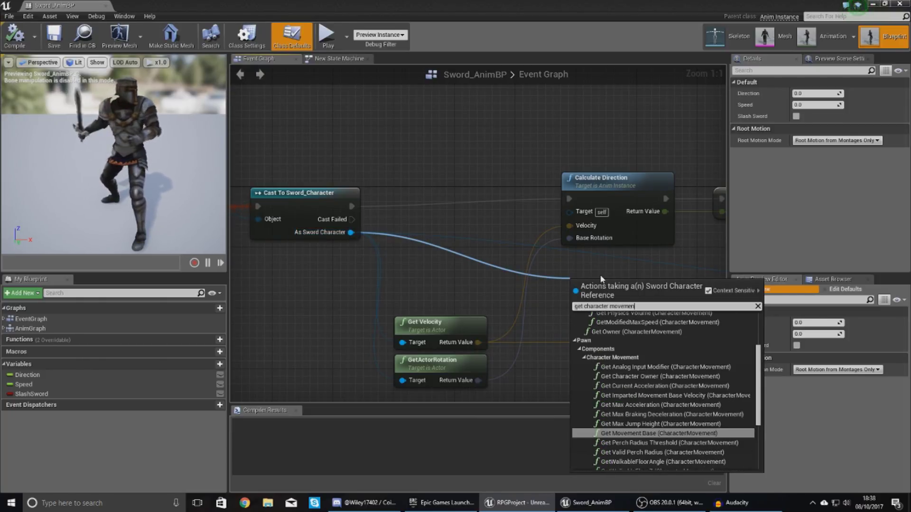
{"action": "key", "text": "BackSpace"}
{"action": "key", "text": "BackSpace"}
{"action": "key", "text": "BackSpace"}
{"action": "key", "text": "BackSpace"}
{"action": "key", "text": "BackSpace"}
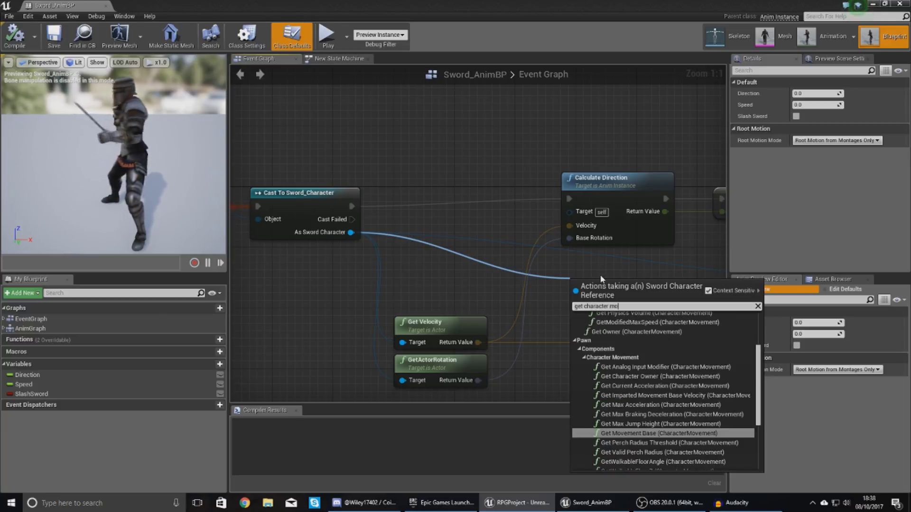
{"action": "type", "text": "vement"}
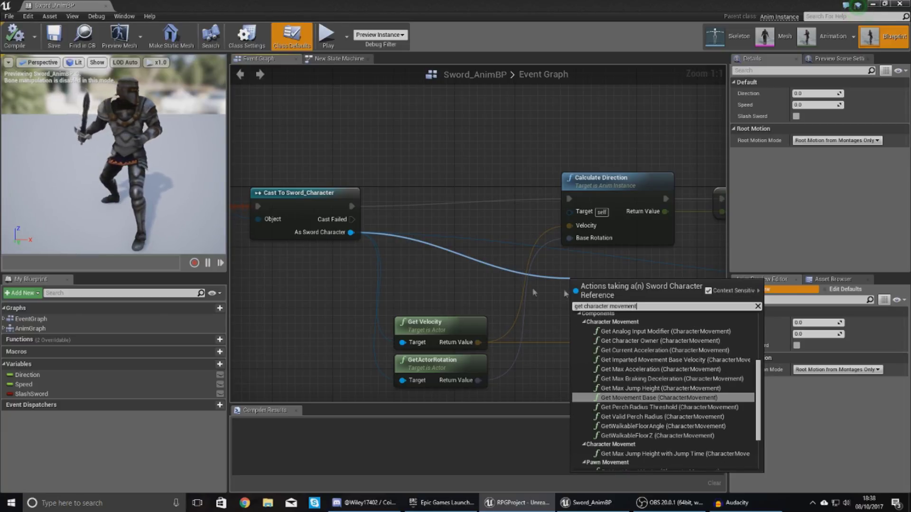
{"action": "left_click_drag", "start_coordinate": [760, 384], "coordinate": [755, 426]}
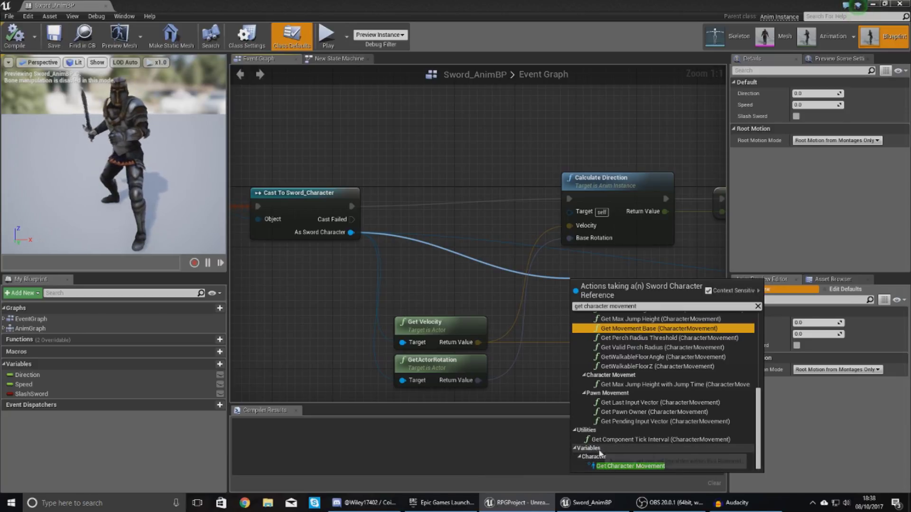
{"action": "left_click", "coordinate": [611, 466]}
Add an Is Falling node from the Character Movement output and place it below the Slash Sword setter.
{"action": "right_click_drag", "start_coordinate": [608, 319], "coordinate": [414, 349]}
{"action": "right_click_drag", "start_coordinate": [539, 321], "coordinate": [425, 291]}
{"action": "left_click_drag", "start_coordinate": [368, 289], "coordinate": [403, 290]}
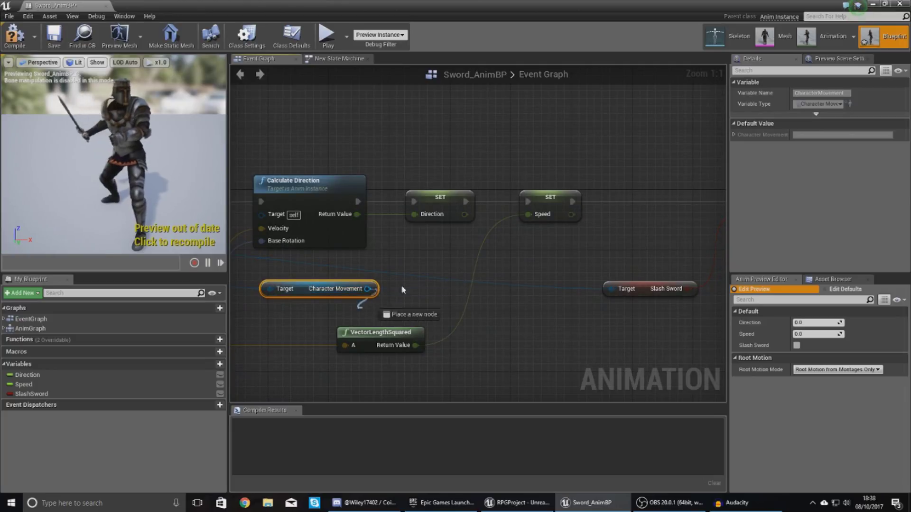
{"action": "left_click_drag", "start_coordinate": [543, 327], "coordinate": [545, 325]}
{"action": "type", "text": "is falling"}
{"action": "key", "text": "Return"}
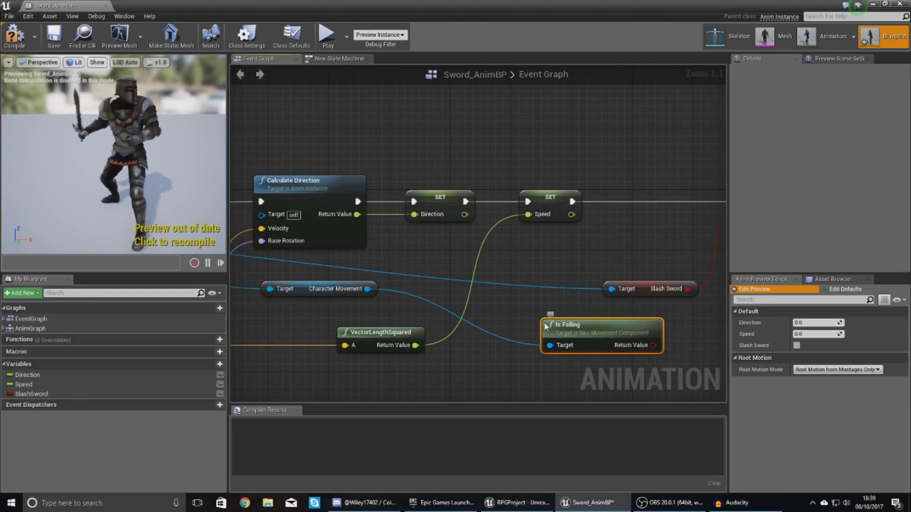
{"action": "left_click_drag", "start_coordinate": [617, 285], "coordinate": [683, 227]}
{"action": "right_click_drag", "start_coordinate": [691, 191], "coordinate": [340, 210]}
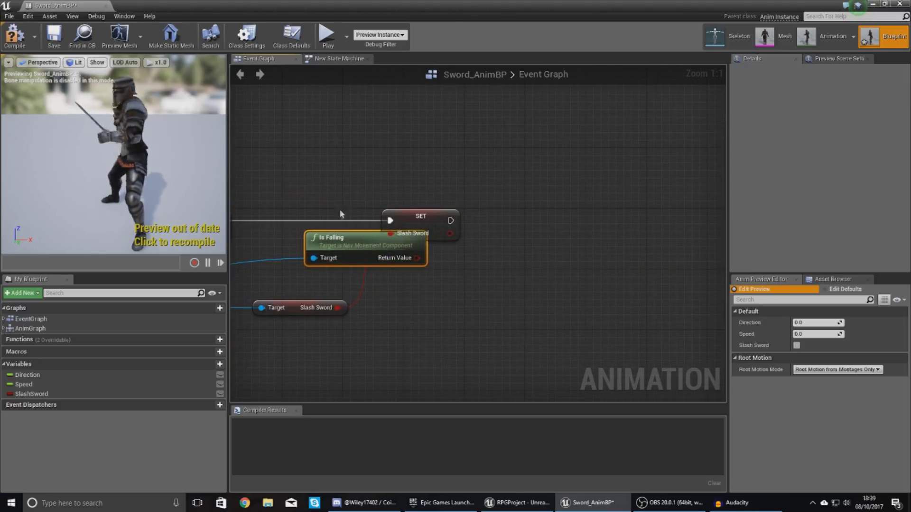
{"action": "left_click_drag", "start_coordinate": [345, 239], "coordinate": [437, 329]}
Create a Boolean variable named IsFalling.
{"action": "left_click", "coordinate": [209, 364]}
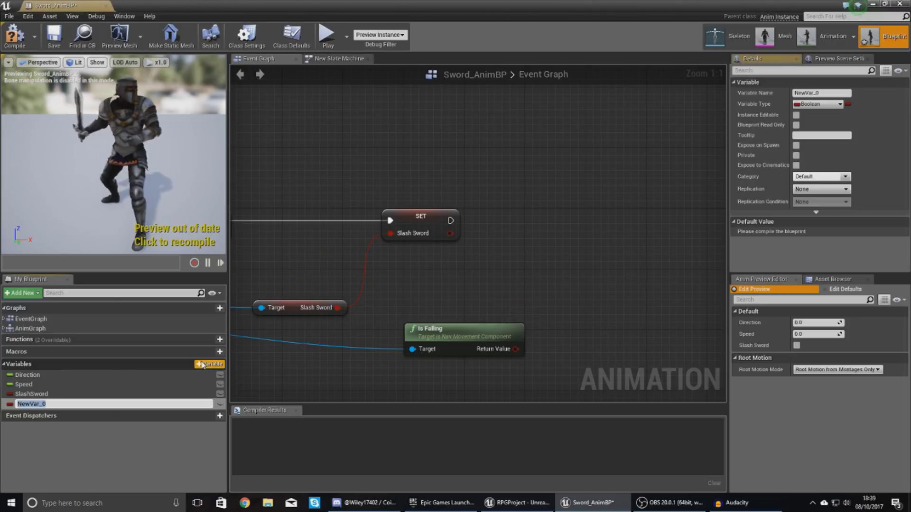
{"action": "type", "text": "IsFalling"}
{"action": "key", "text": "Return"}
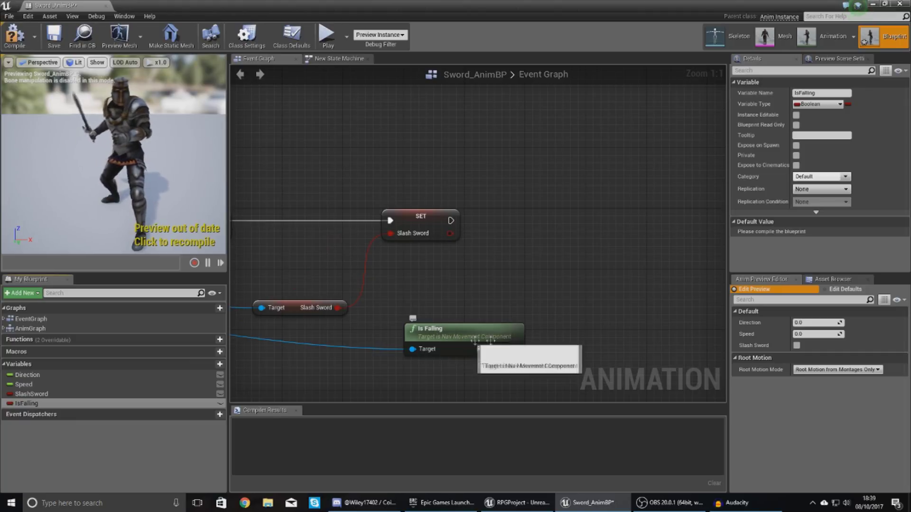
{"action": "left_click_drag", "start_coordinate": [516, 349], "coordinate": [593, 271]}
{"action": "left_click", "coordinate": [616, 293]}
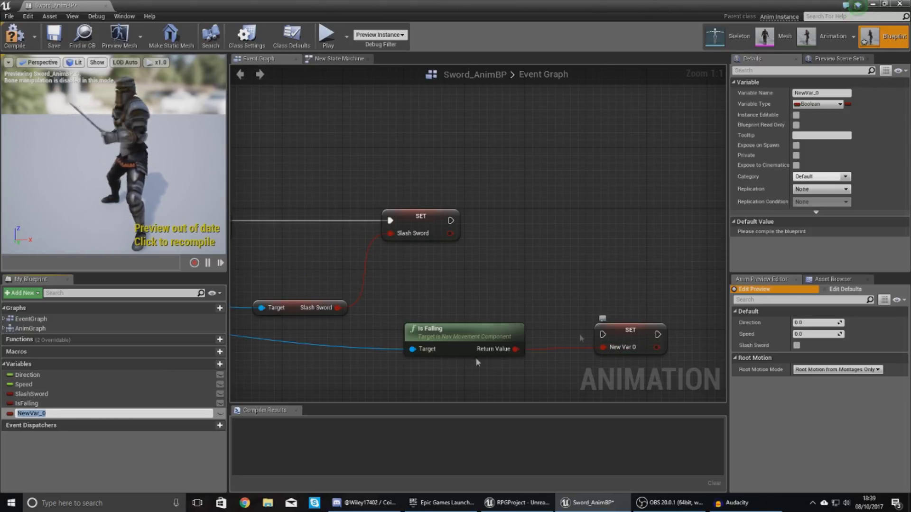
{"action": "left_click", "coordinate": [84, 429]}
{"action": "left_click", "coordinate": [10, 413]}
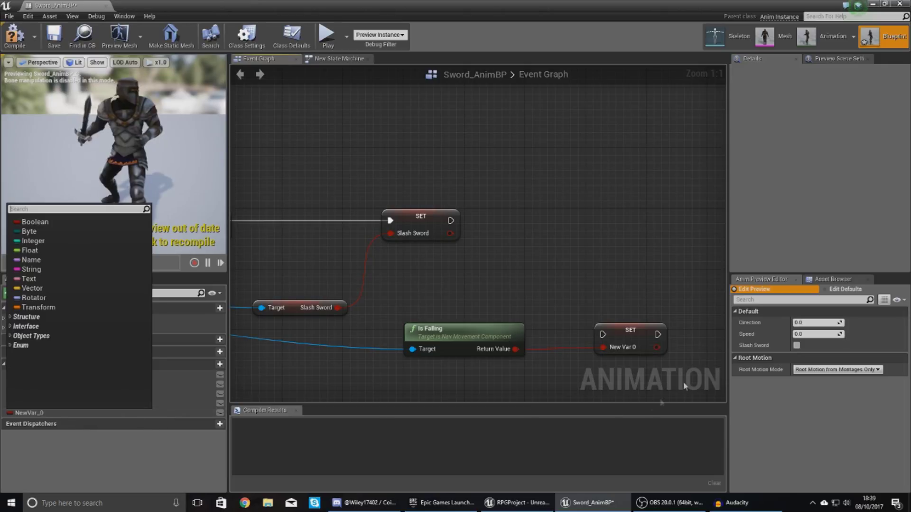
{"action": "left_click", "coordinate": [629, 331]}
{"action": "key", "text": "Delete"}
{"action": "left_click", "coordinate": [27, 412]}
{"action": "key", "text": "Delete"}
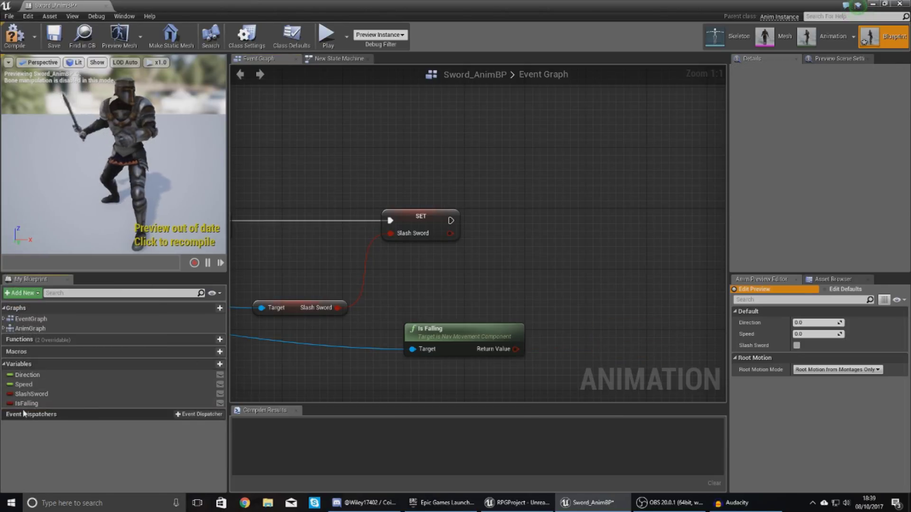
Add a Set IsFalling node after the Slash Sword setter, feed it the Is Falling return value, and compile the blueprint.
{"action": "left_click", "coordinate": [26, 405]}
{"action": "left_click_drag", "start_coordinate": [392, 288], "coordinate": [541, 227]}
{"action": "left_click", "coordinate": [551, 243]}
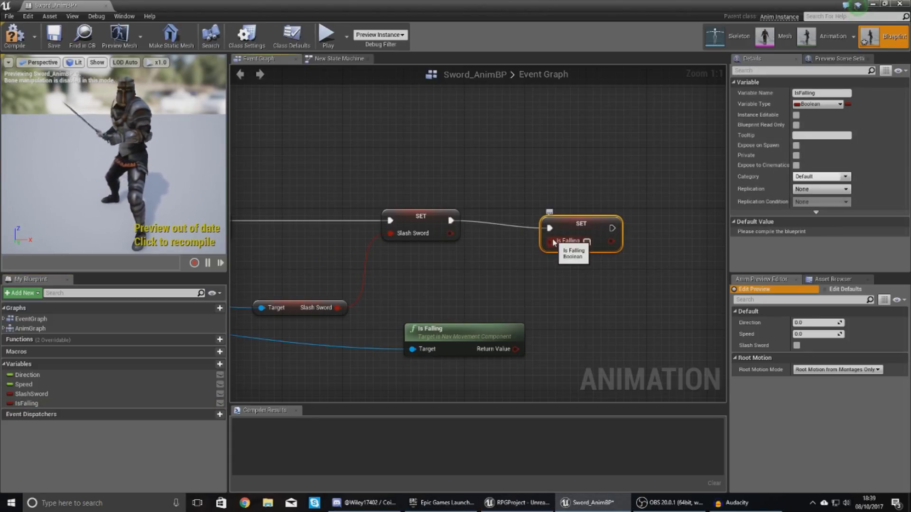
{"action": "left_click_drag", "start_coordinate": [551, 241], "coordinate": [521, 352]}
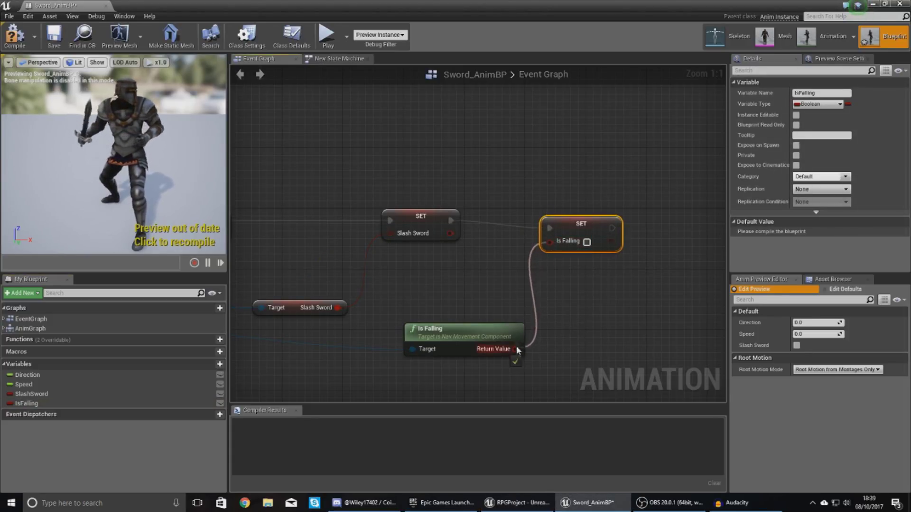
{"action": "left_click_drag", "start_coordinate": [554, 250], "coordinate": [528, 318]}
{"action": "left_click_drag", "start_coordinate": [521, 351], "coordinate": [516, 350]}
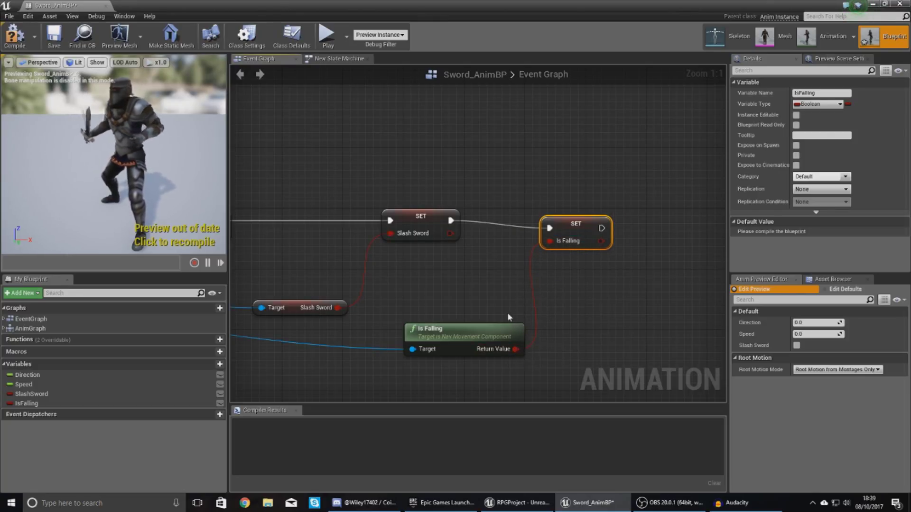
{"action": "left_click", "coordinate": [365, 150]}
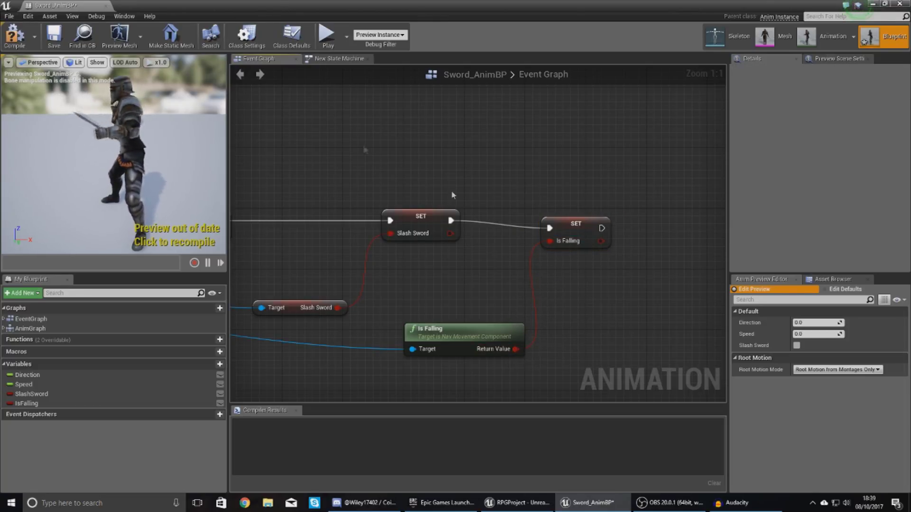
{"action": "left_click", "coordinate": [15, 38]}
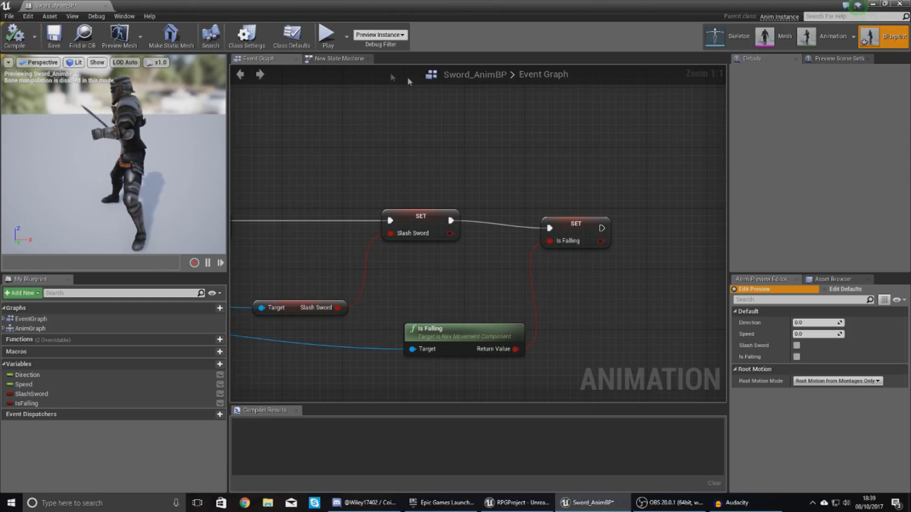
Add a state named Jump to the New State Machine graph with a transition from Idle.
{"action": "left_click", "coordinate": [349, 64]}
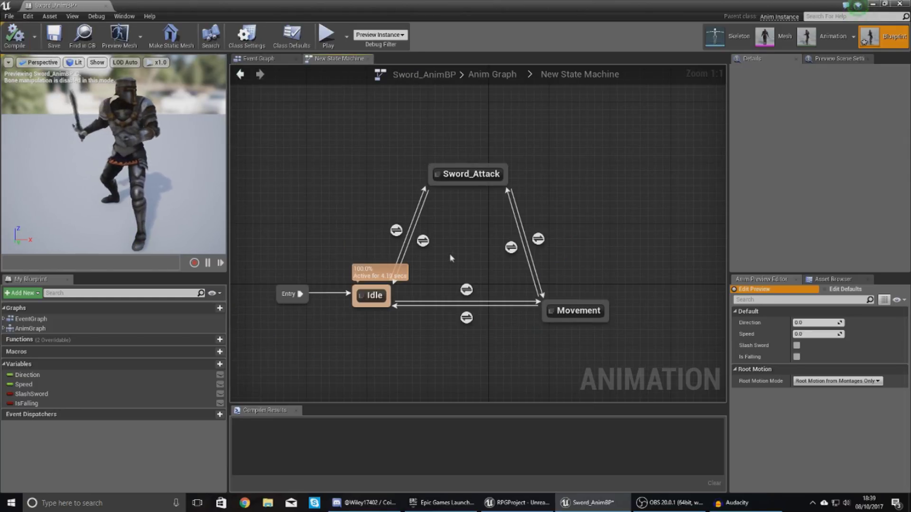
{"action": "right_click_drag", "start_coordinate": [455, 246], "coordinate": [463, 196]}
{"action": "left_click_drag", "start_coordinate": [391, 251], "coordinate": [392, 251]}
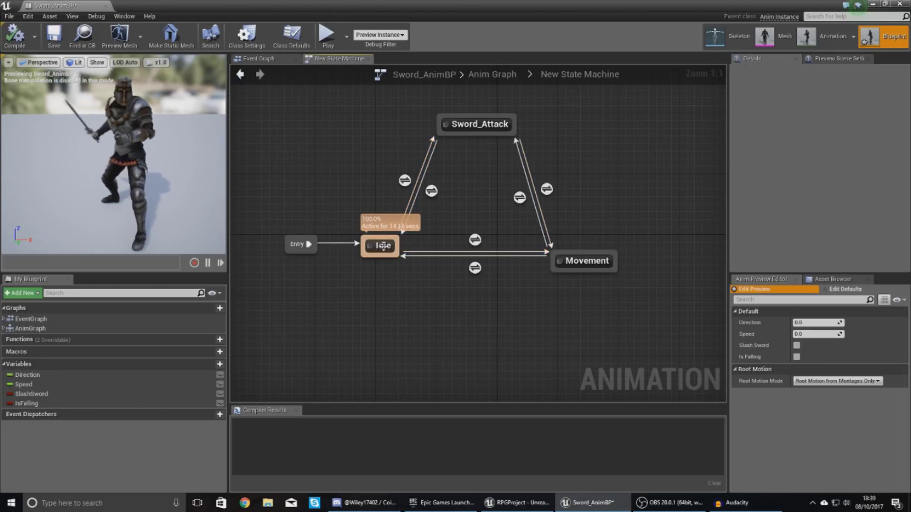
{"action": "left_click_drag", "start_coordinate": [383, 257], "coordinate": [464, 355]}
{"action": "left_click", "coordinate": [492, 183]}
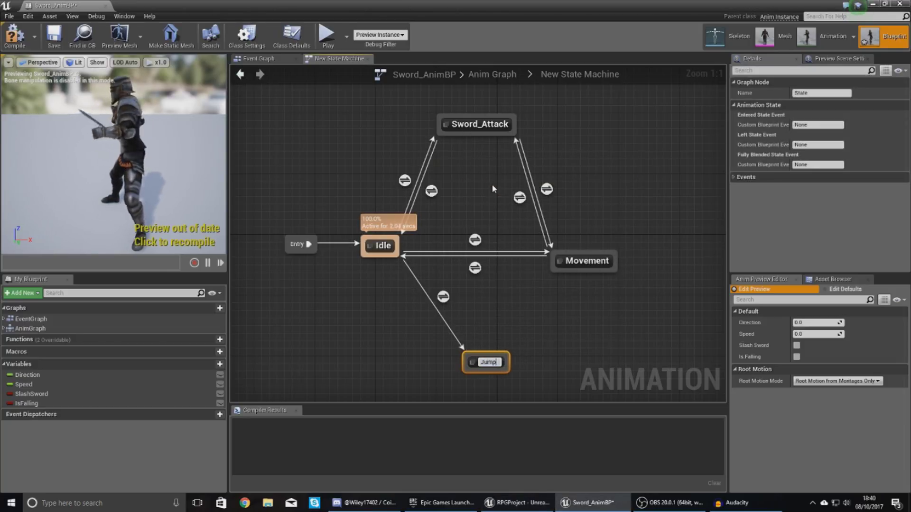
Level Movement with Idle and add transitions from Movement to Jump and from Jump back to Idle and Movement.
{"action": "left_click", "coordinate": [584, 262]}
{"action": "left_click_drag", "start_coordinate": [572, 264], "coordinate": [502, 360]}
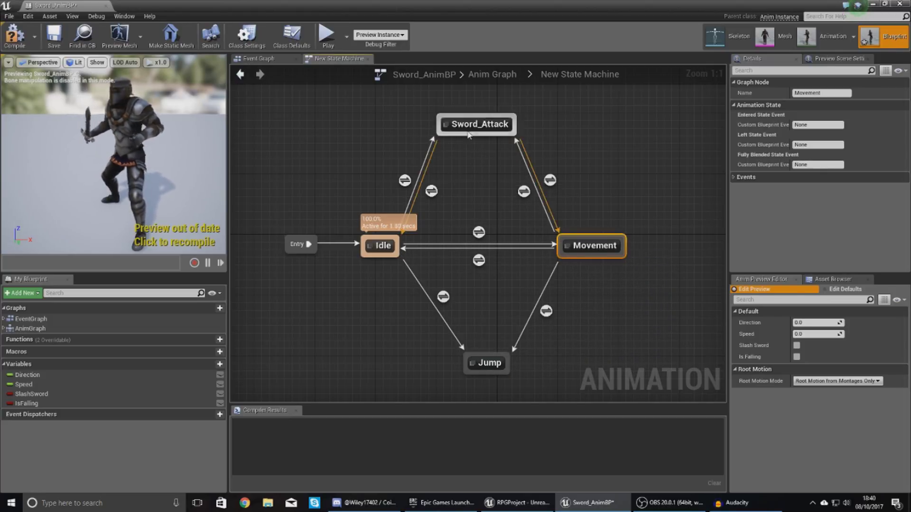
{"action": "left_click", "coordinate": [463, 323]}
{"action": "left_click_drag", "start_coordinate": [489, 363], "coordinate": [485, 360]}
{"action": "left_click", "coordinate": [479, 321]}
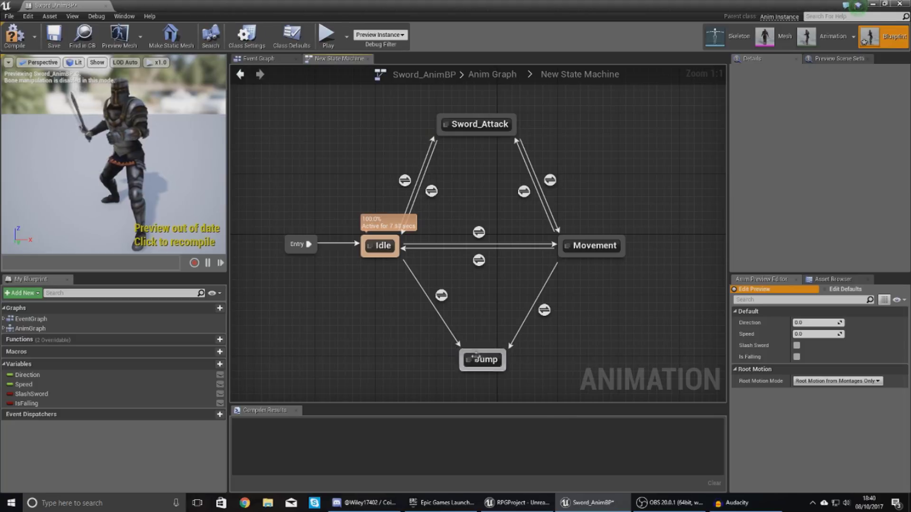
{"action": "left_click_drag", "start_coordinate": [457, 365], "coordinate": [396, 258]}
{"action": "left_click_drag", "start_coordinate": [504, 359], "coordinate": [560, 251]}
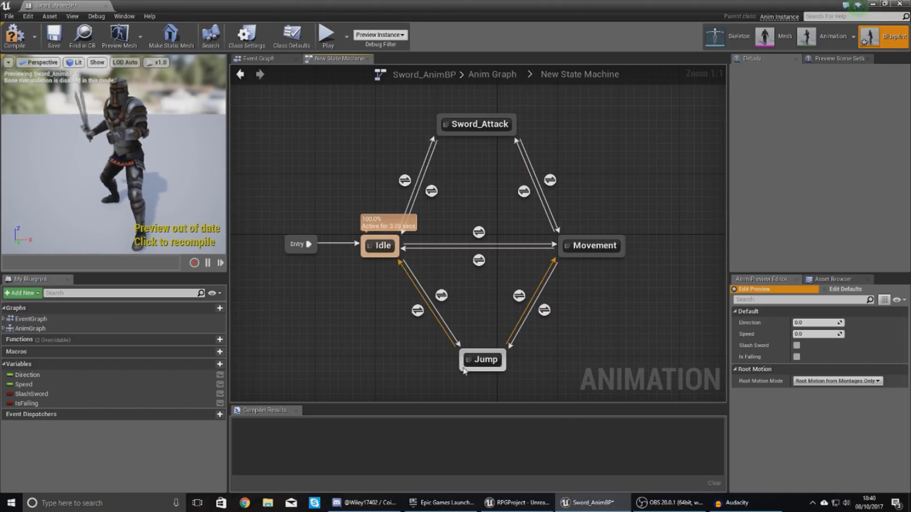
Open the Jump state's graph and search the animation assets for "jump".
{"action": "double_click", "coordinate": [484, 361]}
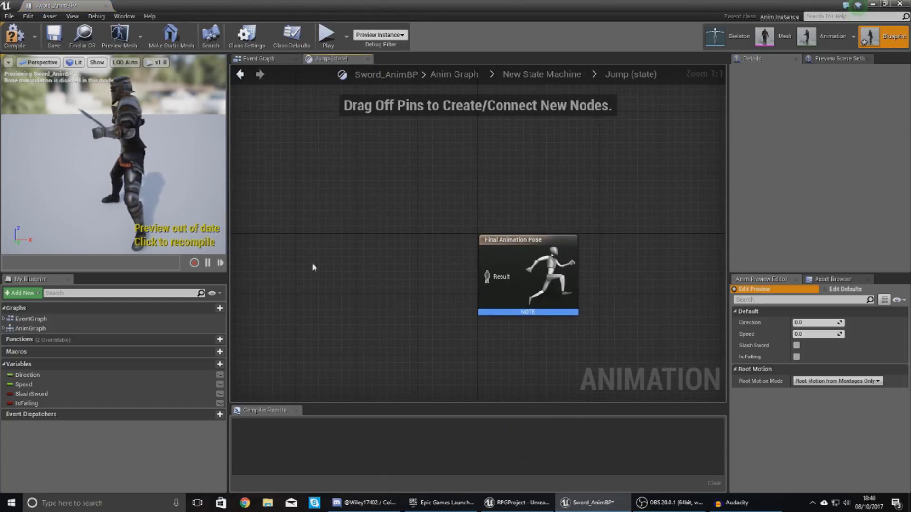
{"action": "left_click", "coordinate": [833, 279]}
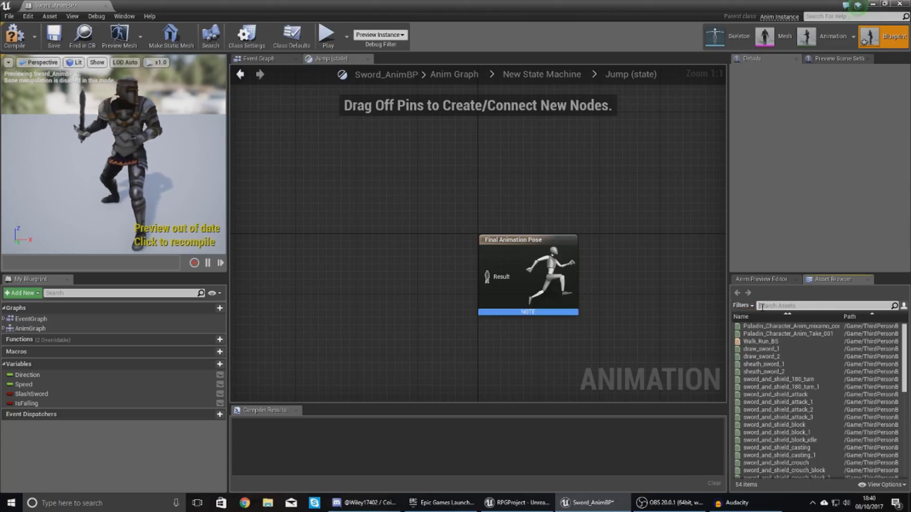
{"action": "left_click", "coordinate": [761, 306]}
{"action": "type", "text": "jump"}
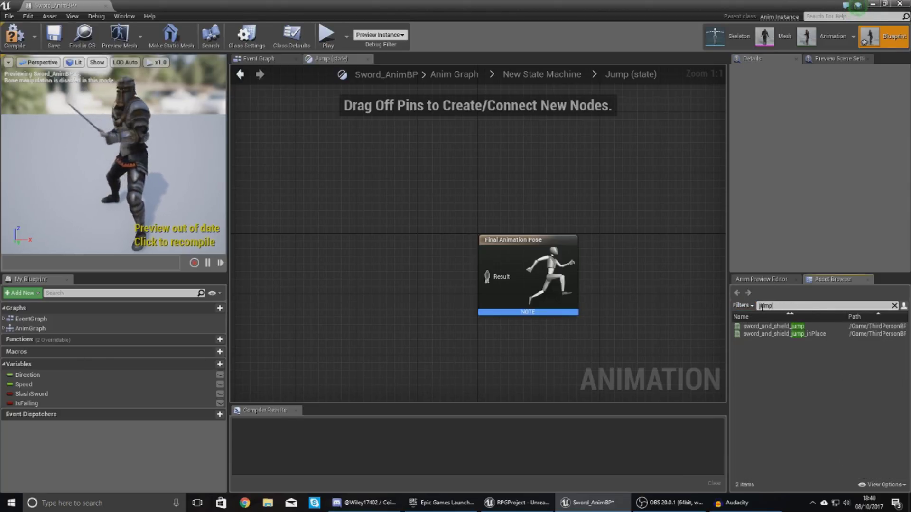
{"action": "left_click", "coordinate": [795, 335]}
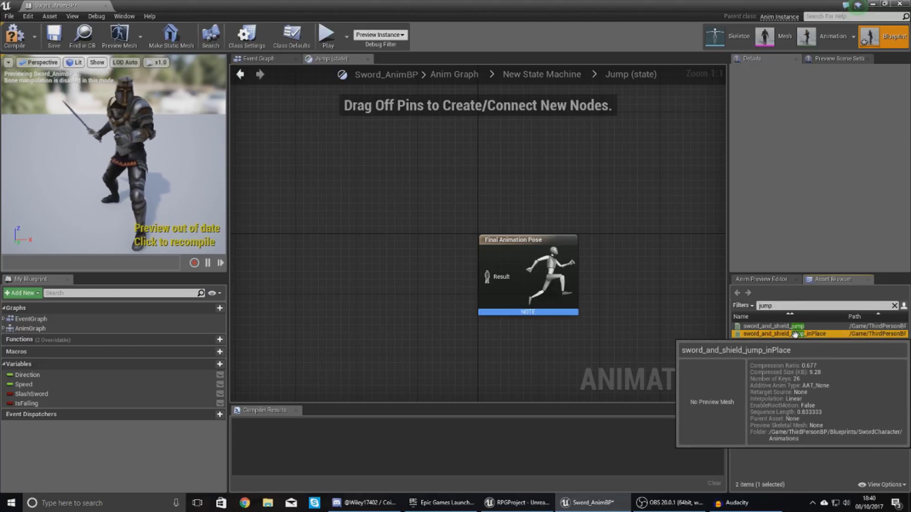
{"action": "left_click", "coordinate": [795, 327]}
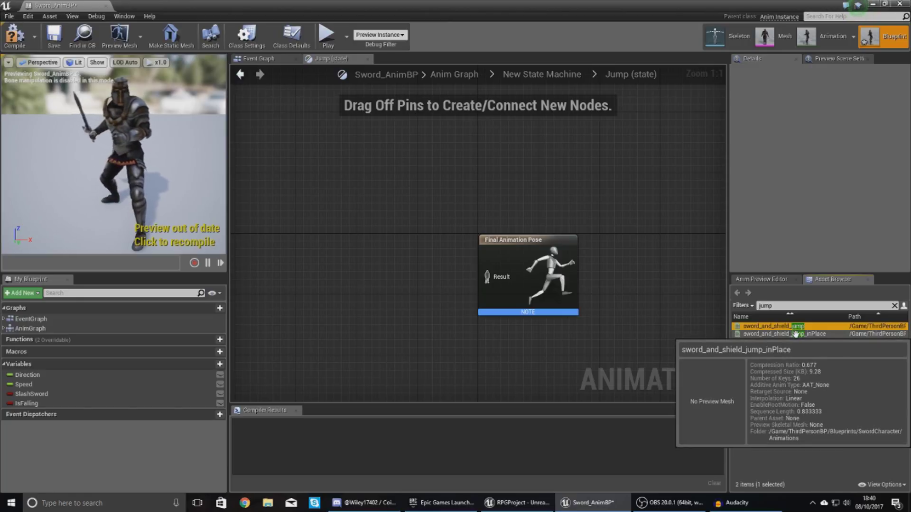
{"action": "left_click", "coordinate": [796, 334]}
Search SwordCharacter's Animations folder for "jump" and preview the sword_and_shield_jump_inPlace animation.
{"action": "left_click_drag", "start_coordinate": [542, 4], "coordinate": [1, 156]}
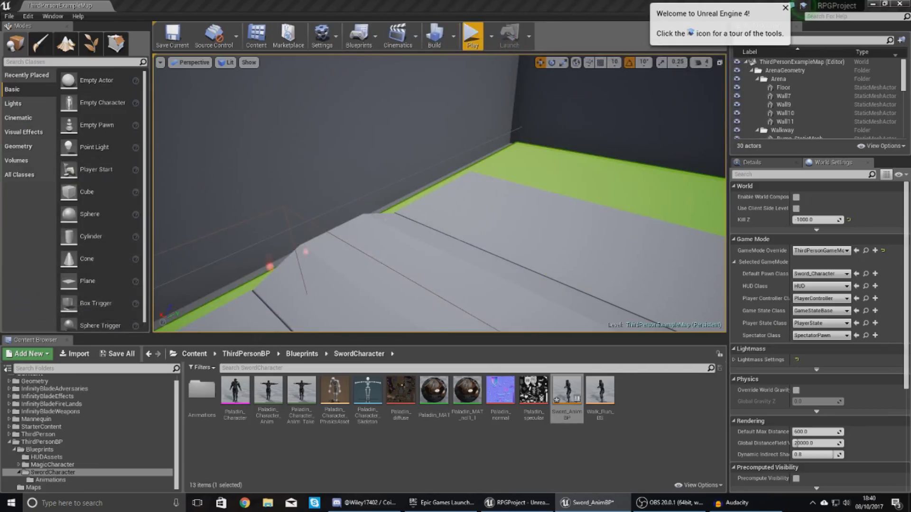
{"action": "left_click", "coordinate": [195, 410]}
{"action": "double_click", "coordinate": [201, 391]}
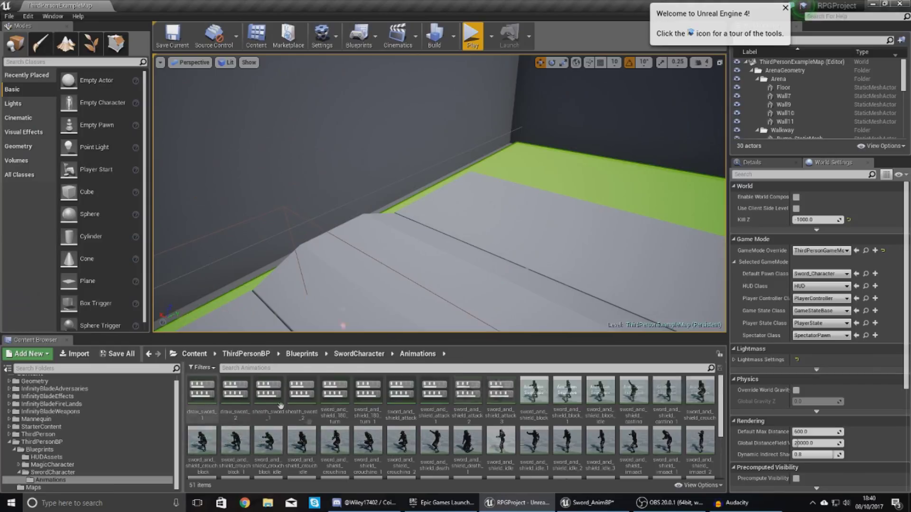
{"action": "left_click", "coordinate": [242, 368]}
{"action": "type", "text": "ju,"}
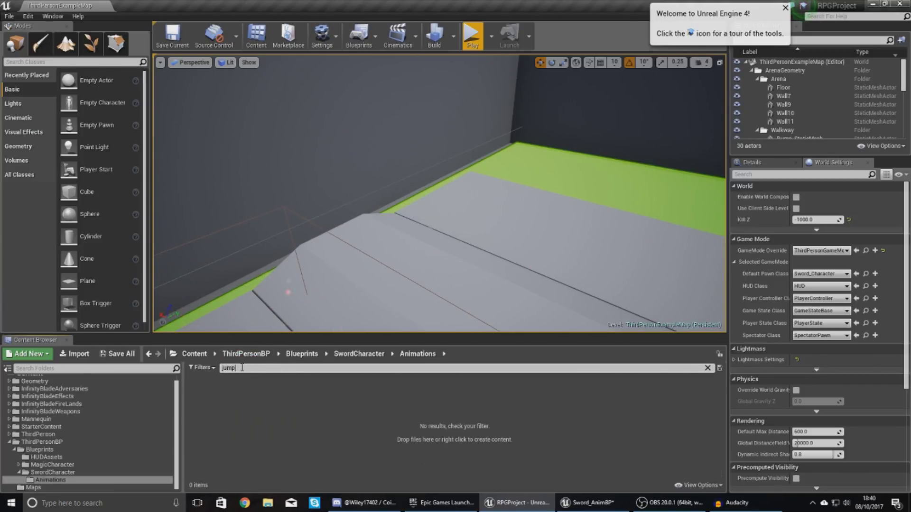
{"action": "left_click", "coordinate": [235, 391]}
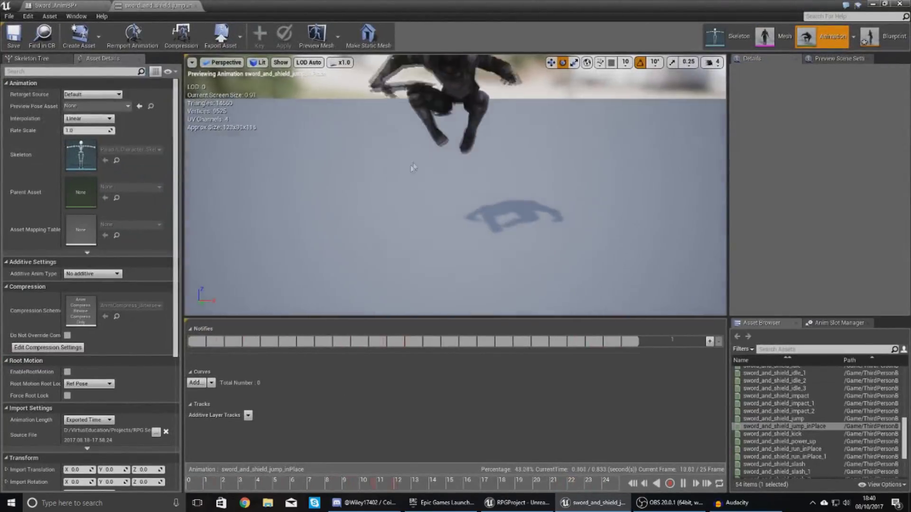
{"action": "left_click_drag", "start_coordinate": [557, 192], "coordinate": [678, 219]}
Preview sword_and_shield_jump, compare it with sword_and_shield_jump_inPlace, and close the animation editor.
{"action": "key", "text": "alt+Tab"}
{"action": "double_click", "coordinate": [202, 391]}
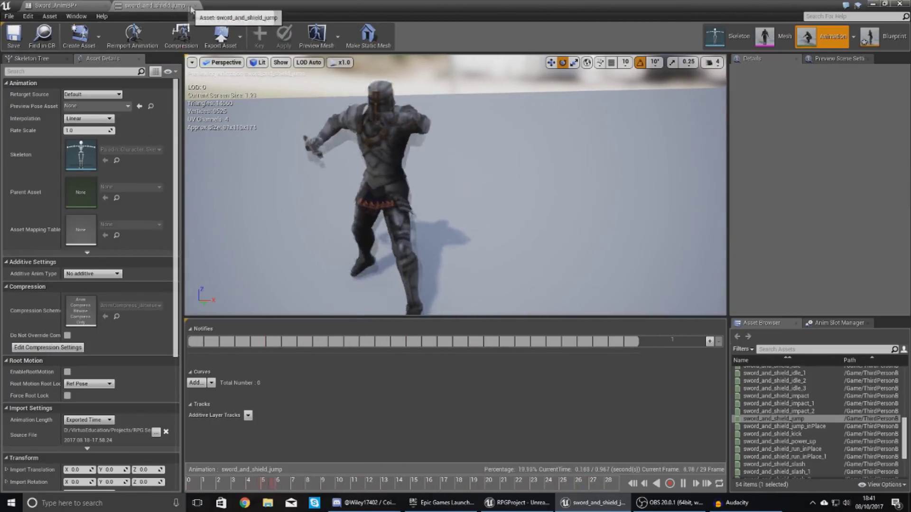
{"action": "left_click_drag", "start_coordinate": [167, 4], "coordinate": [169, 163]}
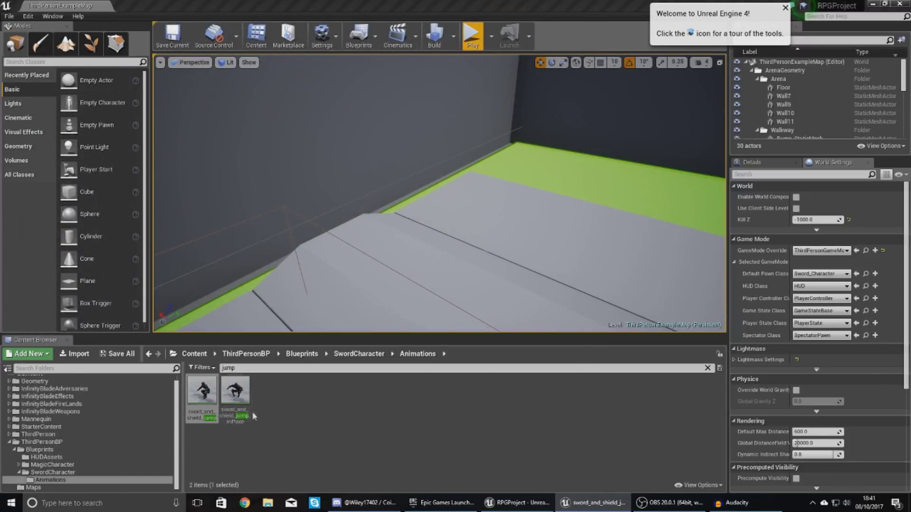
{"action": "double_click", "coordinate": [229, 402]}
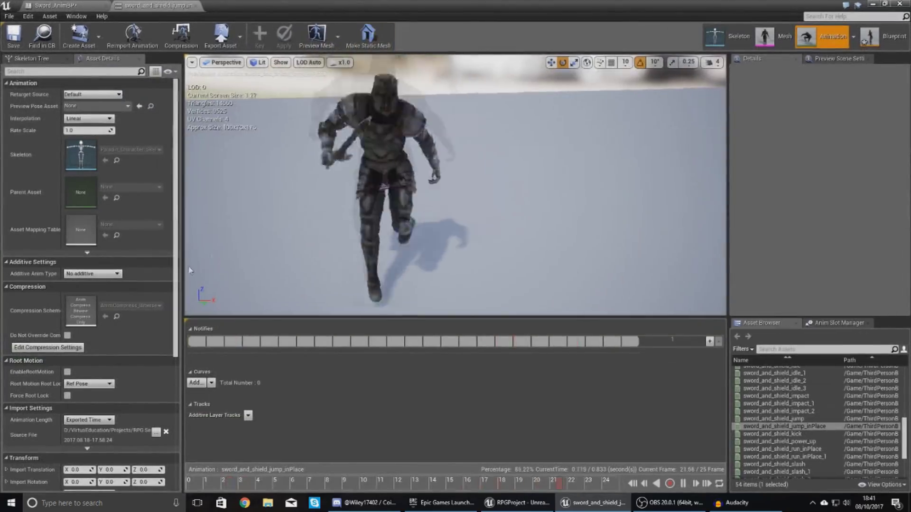
{"action": "mouse_move", "coordinate": [433, 150]}
{"action": "right_mouse_down"}
{"action": "mouse_move", "coordinate": [361, 133]}
{"action": "mouse_move", "coordinate": [437, 155]}
{"action": "right_mouse_up"}
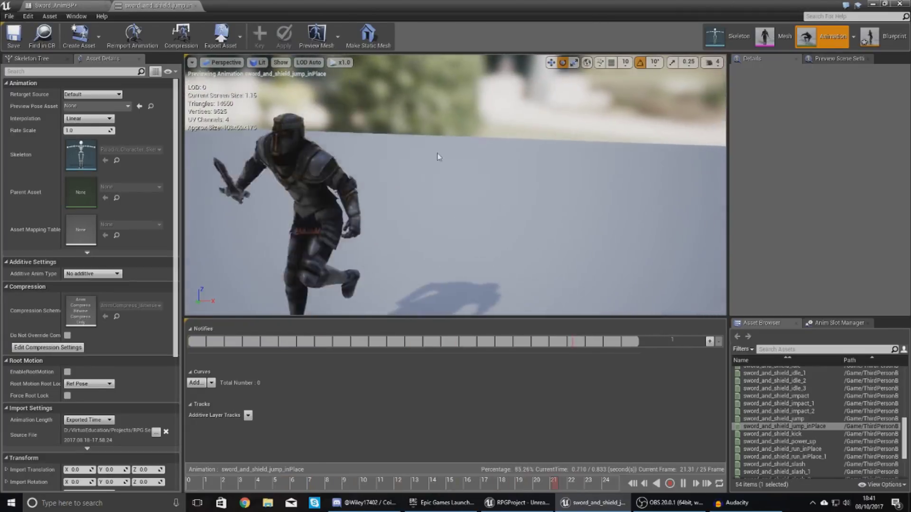
{"action": "left_click", "coordinate": [197, 5]}
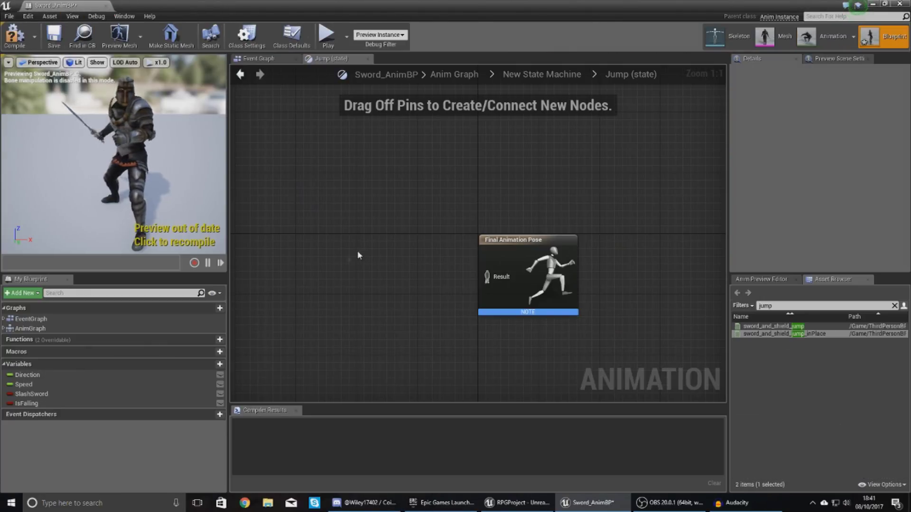
Connect the sword_and_shield_jump animation to the Jump state's Final Animation Pose, compile, and return to the New State Machine graph.
{"action": "right_click_drag", "start_coordinate": [360, 248], "coordinate": [405, 243]}
{"action": "left_click_drag", "start_coordinate": [786, 326], "coordinate": [354, 264]}
{"action": "left_click_drag", "start_coordinate": [456, 279], "coordinate": [560, 261]}
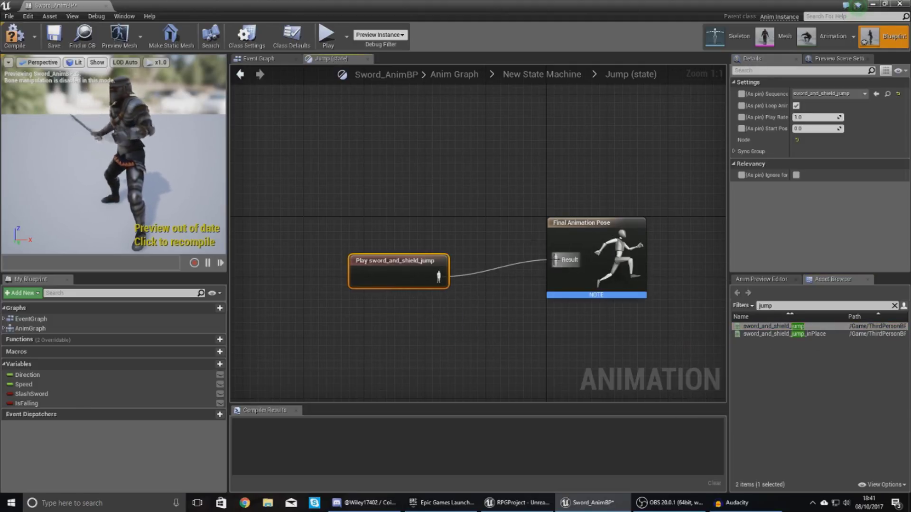
{"action": "left_click", "coordinate": [475, 228]}
{"action": "left_click", "coordinate": [27, 49]}
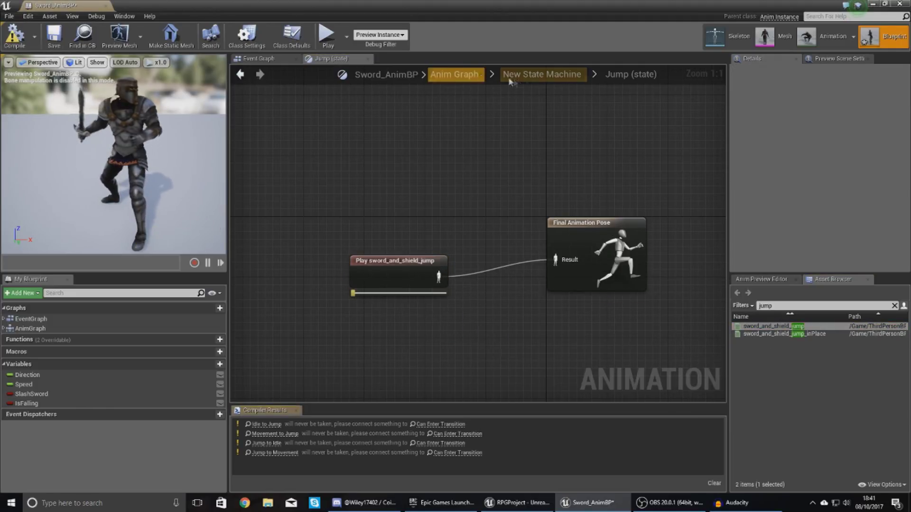
{"action": "left_click", "coordinate": [553, 79]}
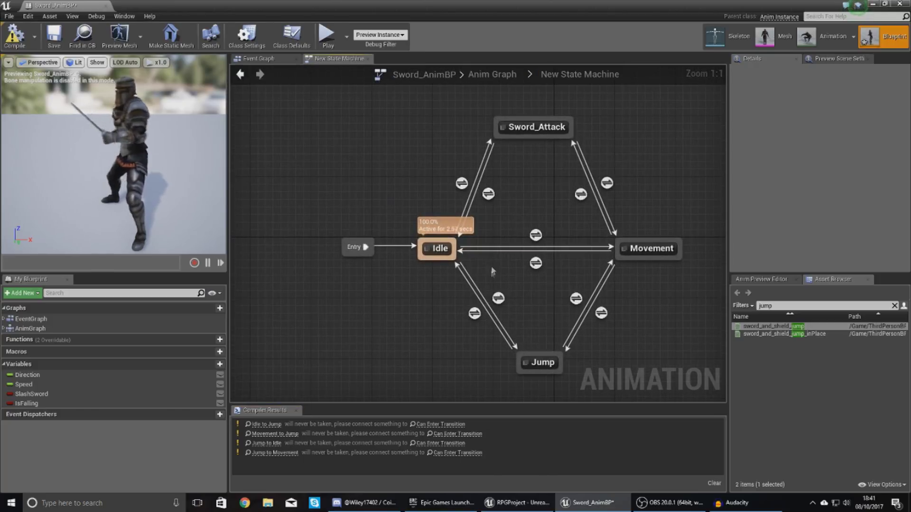